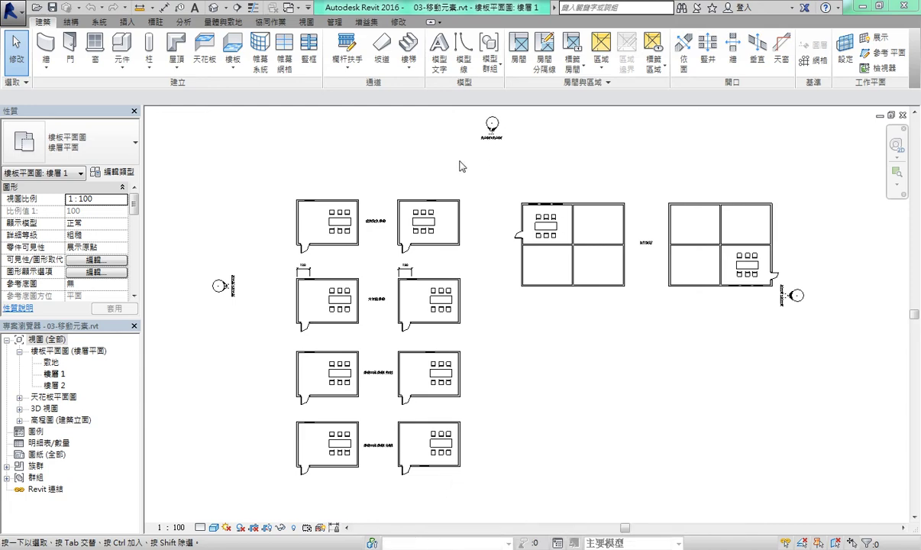
- Zoom into the upper-left room and slide its window slightly right along the top wall
scroll(417, 302, up, 1)
scroll(411, 259, up, 2)
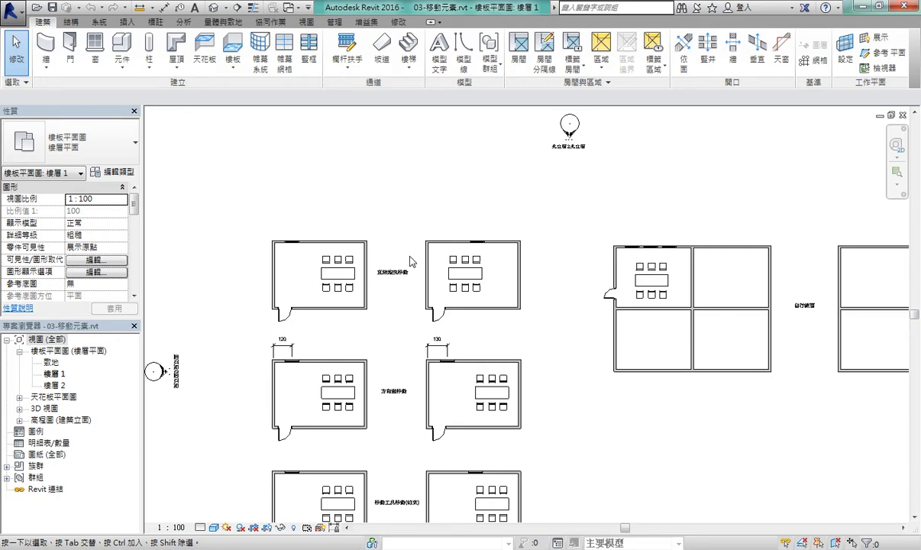
scroll(374, 211, up, 1)
scroll(407, 329, up, 2)
scroll(264, 185, up, 1)
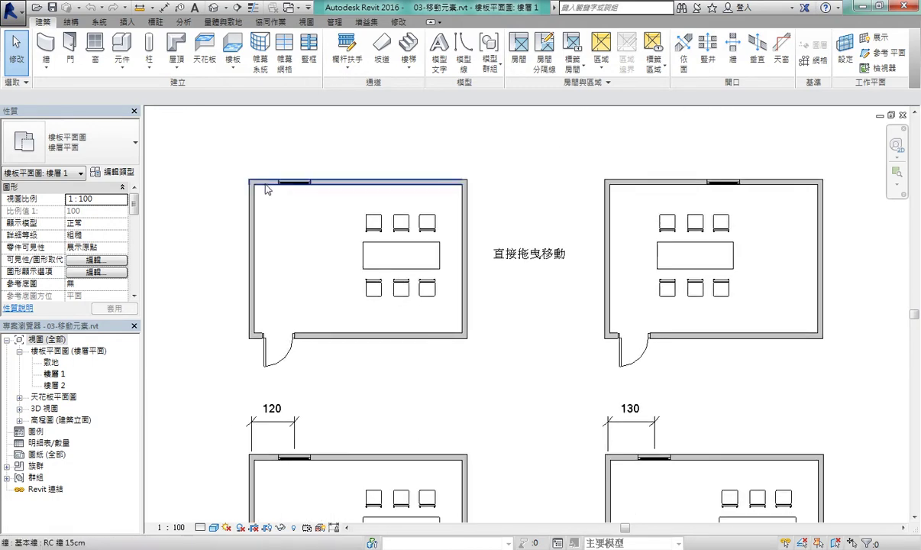
mouse_move(294, 184)
mouse_down()
mouse_move(371, 188)
mouse_move(279, 191)
mouse_move(304, 187)
mouse_up()
key(Escape)
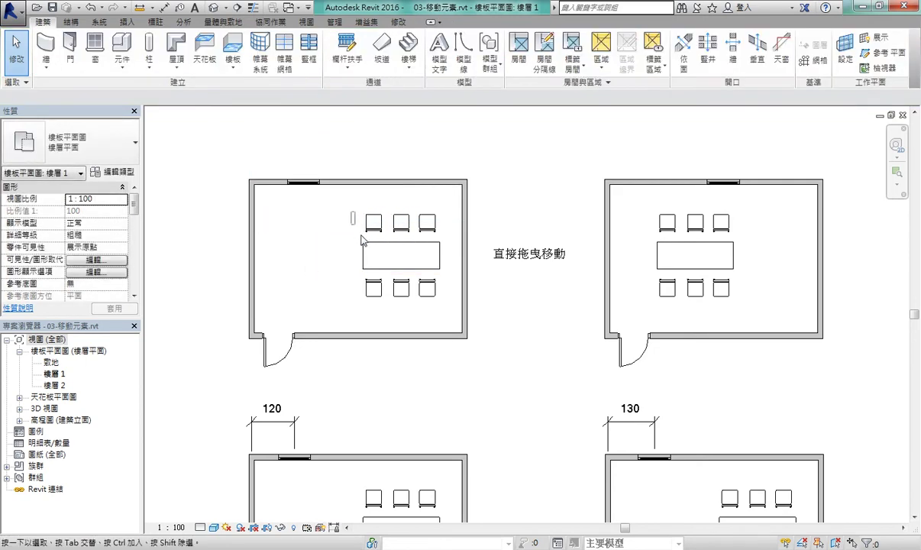
- Box-select the table and chairs and drag them left in the room
drag(351, 211, 451, 325)
drag(369, 228, 277, 227)
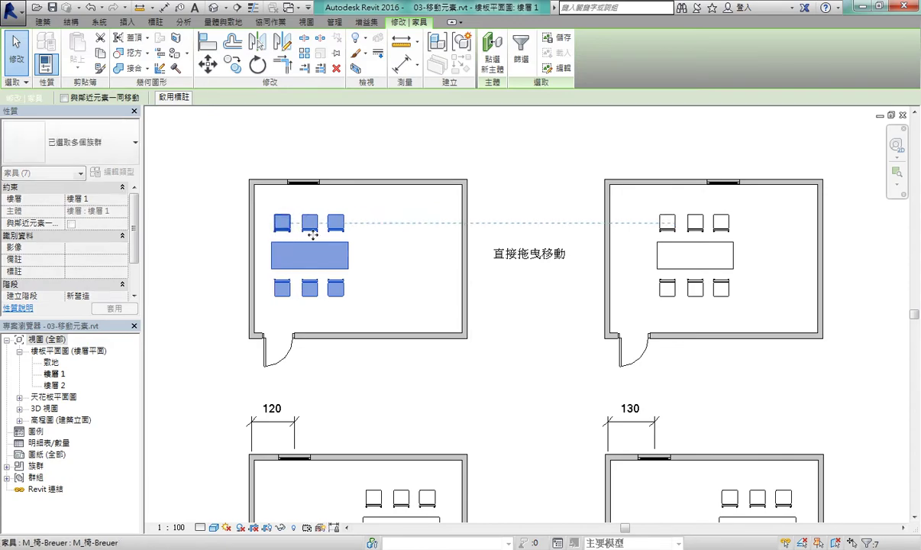
click(422, 223)
- Drag one top chair up against the top wall
drag(336, 222, 388, 199)
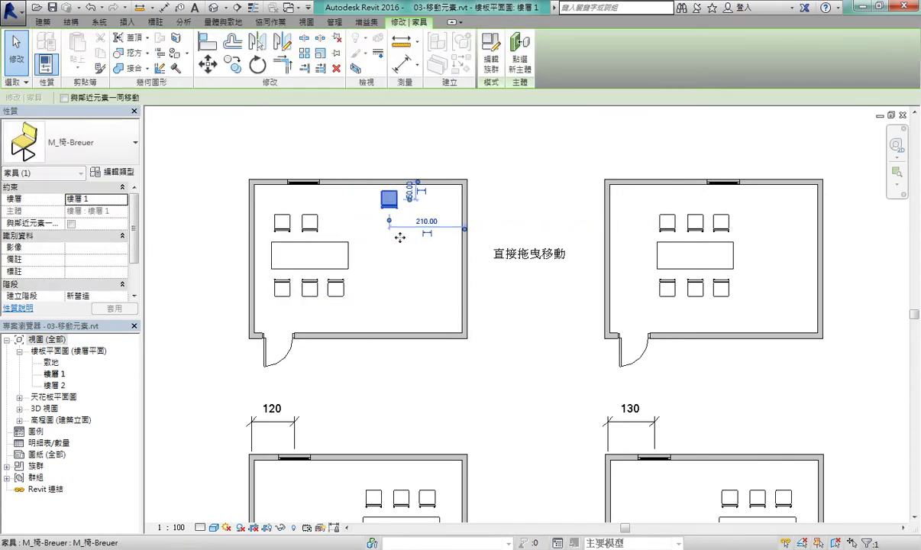
click(386, 274)
scroll(384, 261, up, 1)
scroll(420, 247, up, 1)
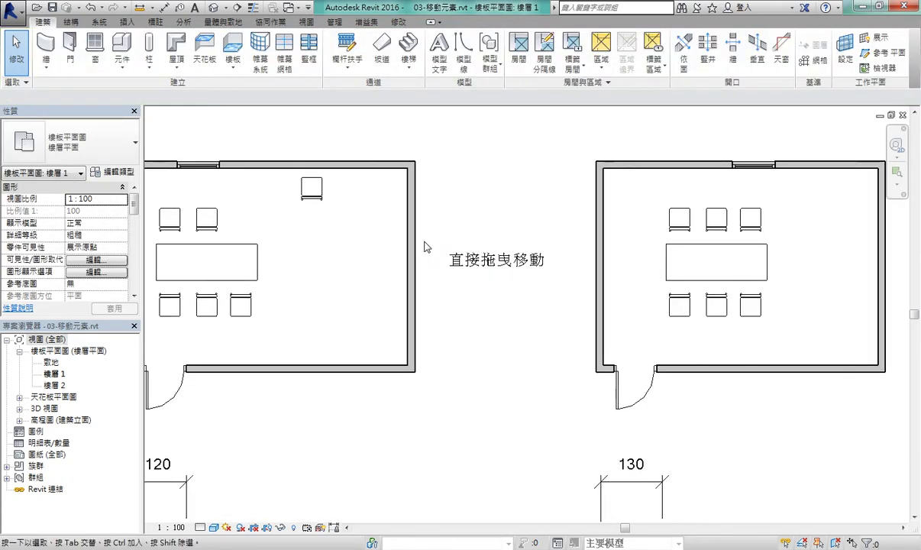
scroll(354, 242, down, 2)
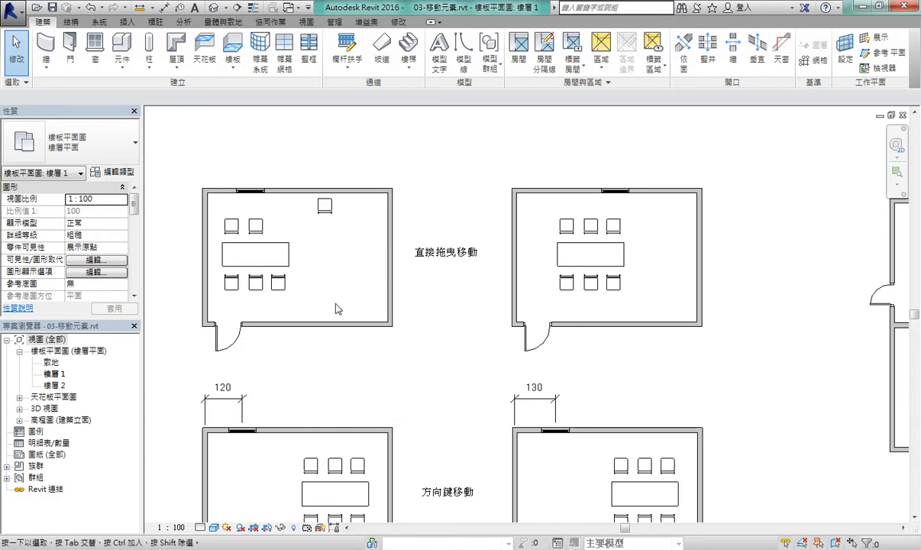
middle_drag(336, 309, 368, 258)
click(19, 408)
- Open the {3D} view and zoom in on the room
double_click(51, 419)
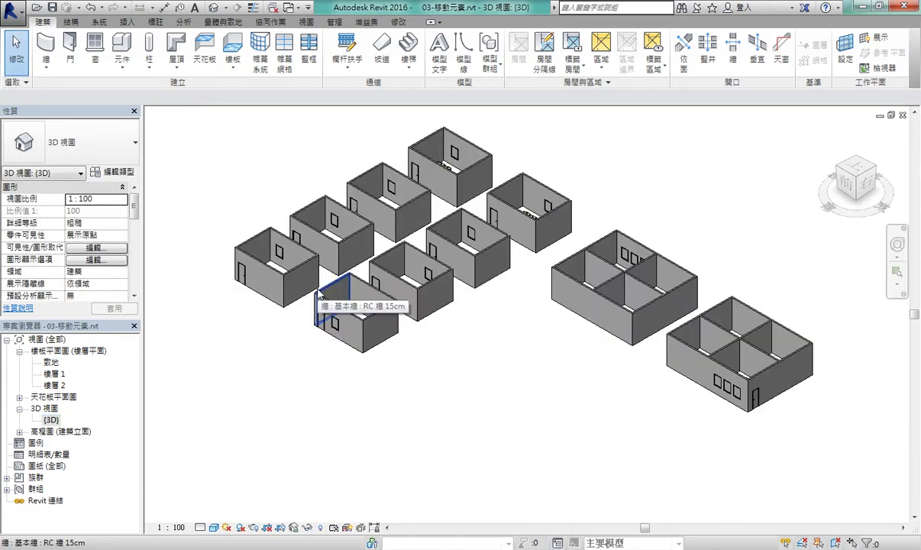
scroll(391, 318, up, 2)
scroll(407, 332, up, 3)
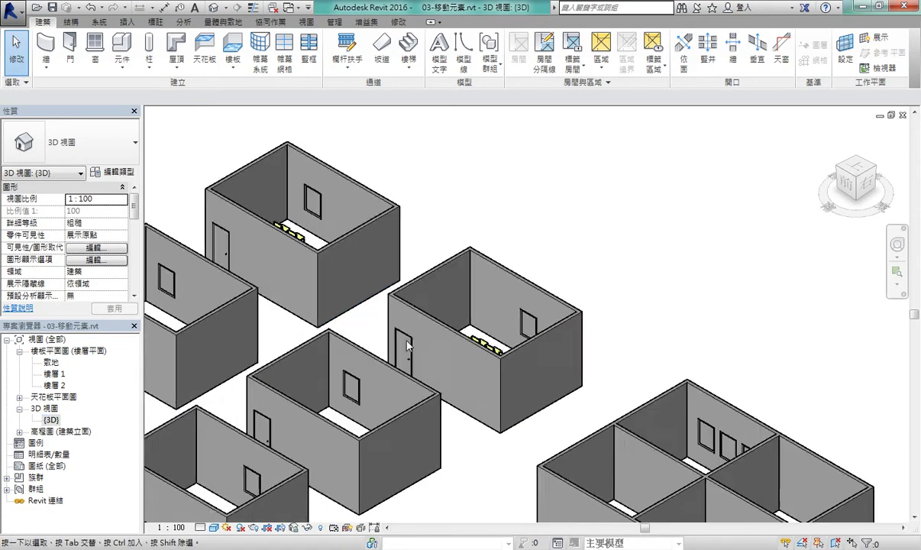
scroll(407, 333, up, 1)
scroll(408, 332, up, 1)
scroll(413, 315, up, 1)
scroll(421, 341, up, 1)
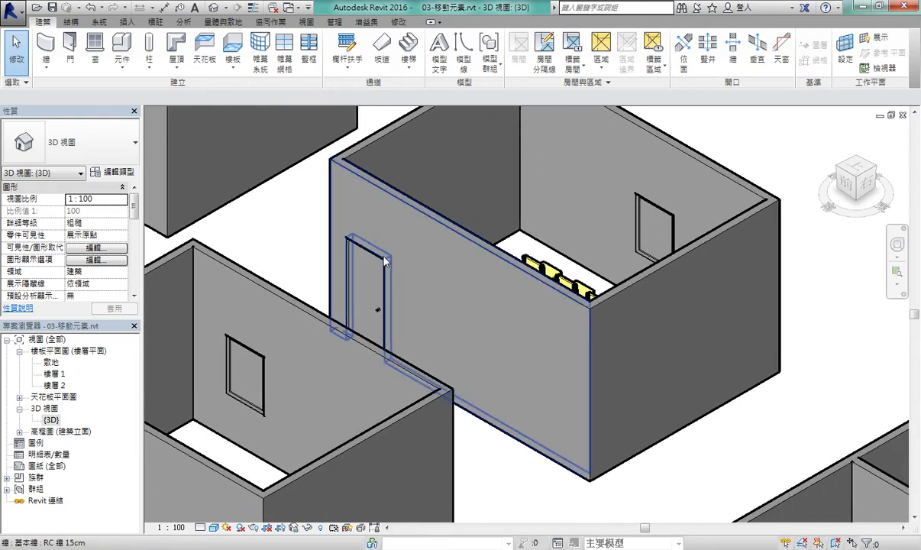
- Slide the room's door rightward along its front wall
click(384, 260)
click(370, 312)
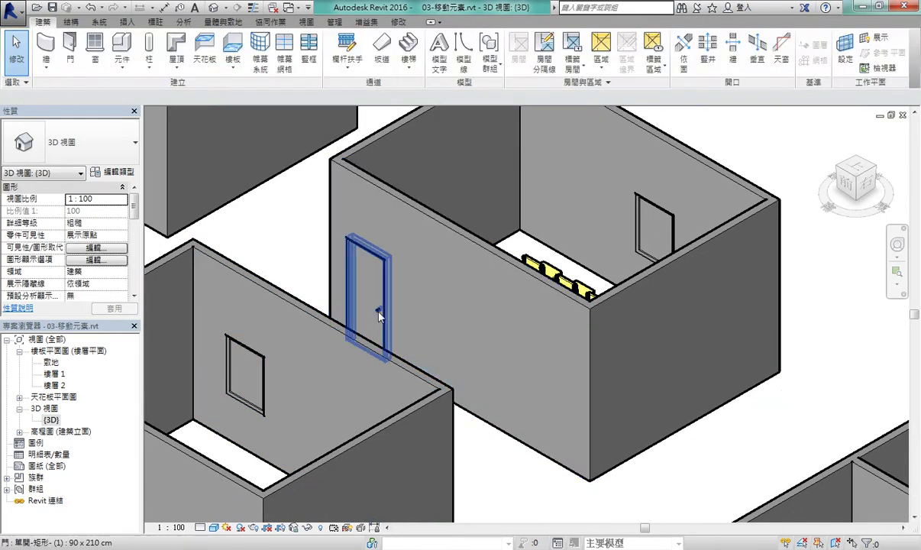
mouse_move(376, 305)
mouse_down()
mouse_move(435, 328)
mouse_move(458, 316)
mouse_move(433, 296)
mouse_up()
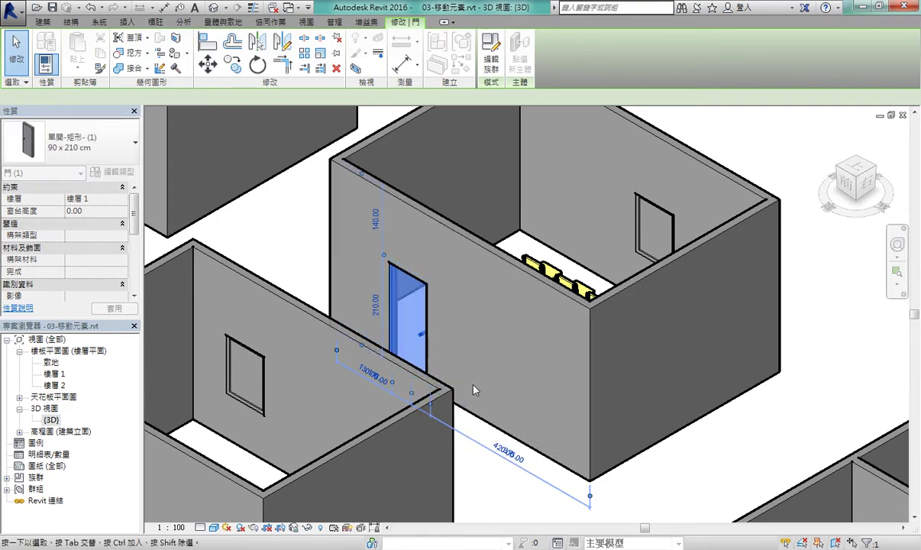
- Orbit in close on the door and slide it further along the wall
scroll(437, 354, up, 2)
scroll(465, 353, up, 3)
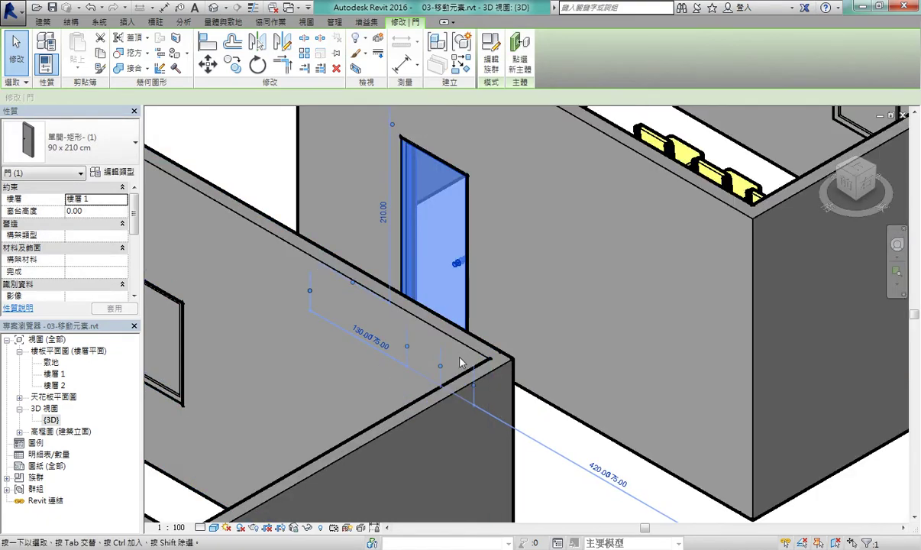
scroll(462, 269, down, 1)
shift+middle_drag(461, 269, 417, 303)
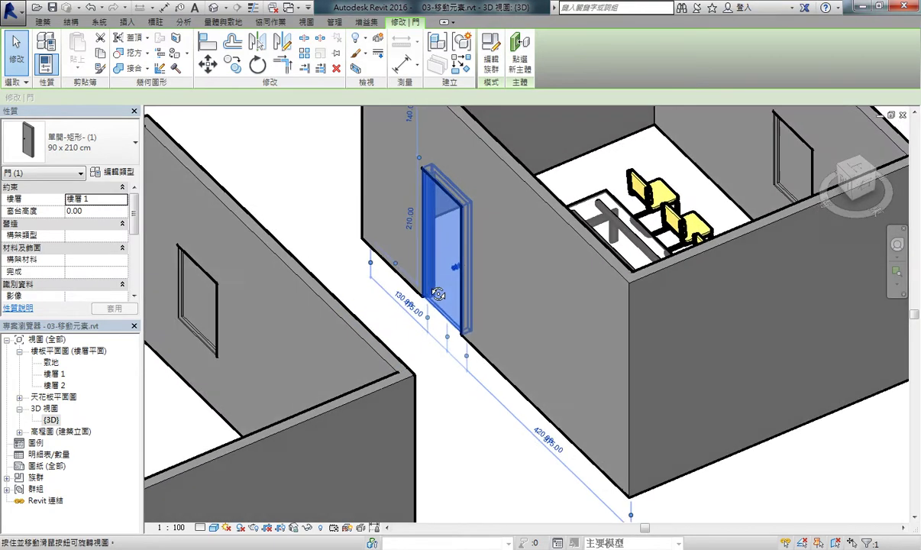
scroll(448, 326, up, 2)
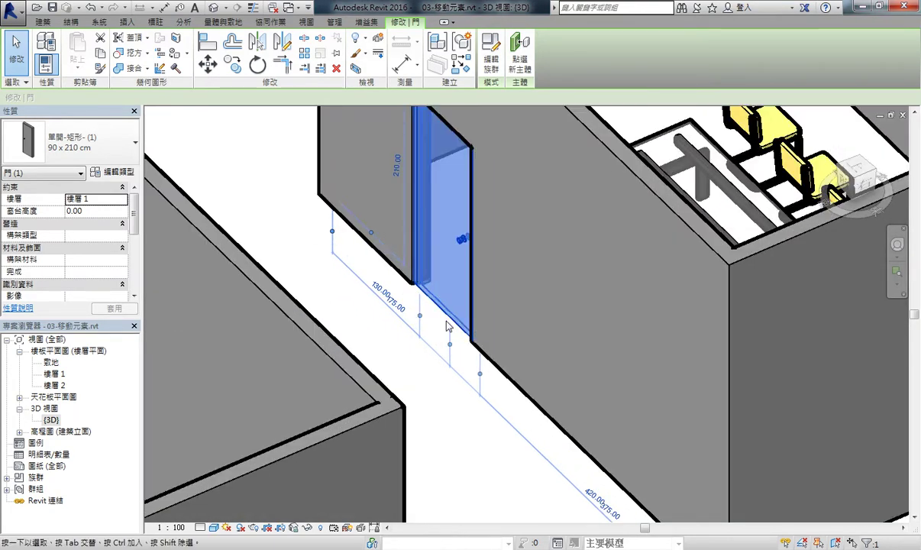
scroll(448, 327, down, 1)
shift+middle_drag(464, 360, 537, 169)
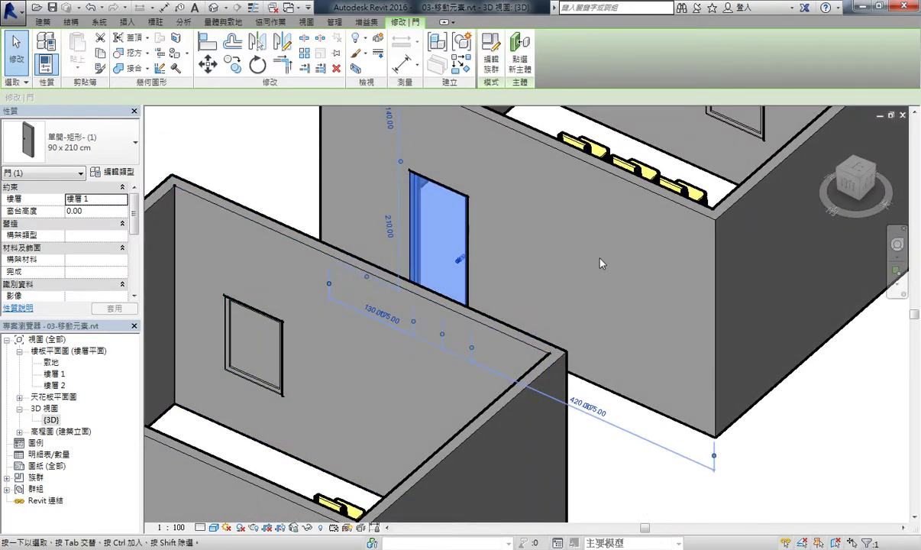
shift+middle_drag(428, 298, 458, 252)
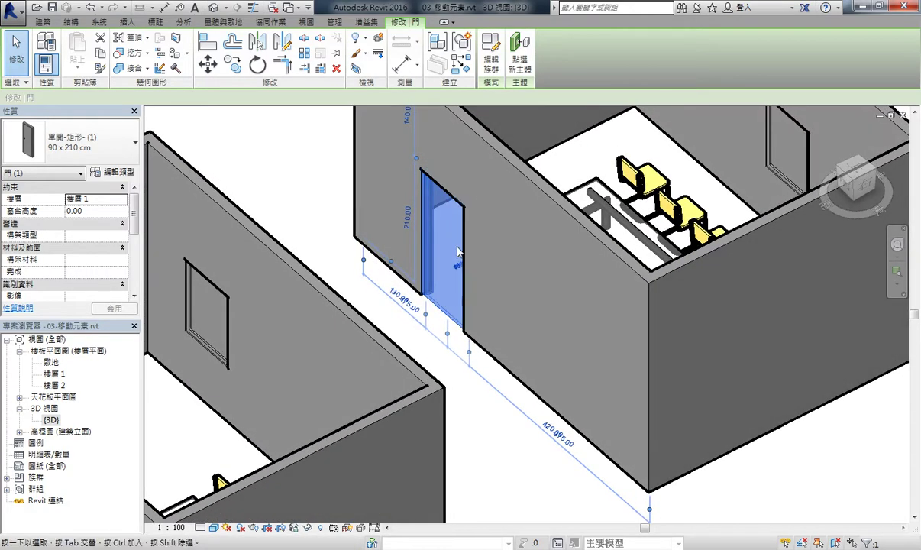
mouse_move(459, 286)
shift+middle_down()
mouse_move(493, 283)
mouse_move(489, 261)
mouse_move(453, 263)
shift+middle_up()
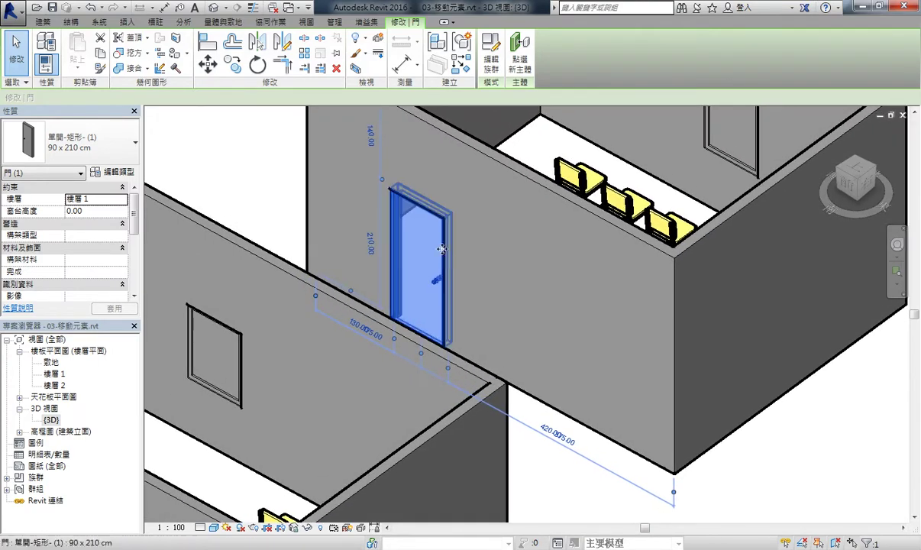
mouse_move(451, 261)
mouse_down()
mouse_move(514, 288)
mouse_move(405, 236)
mouse_move(495, 276)
mouse_up()
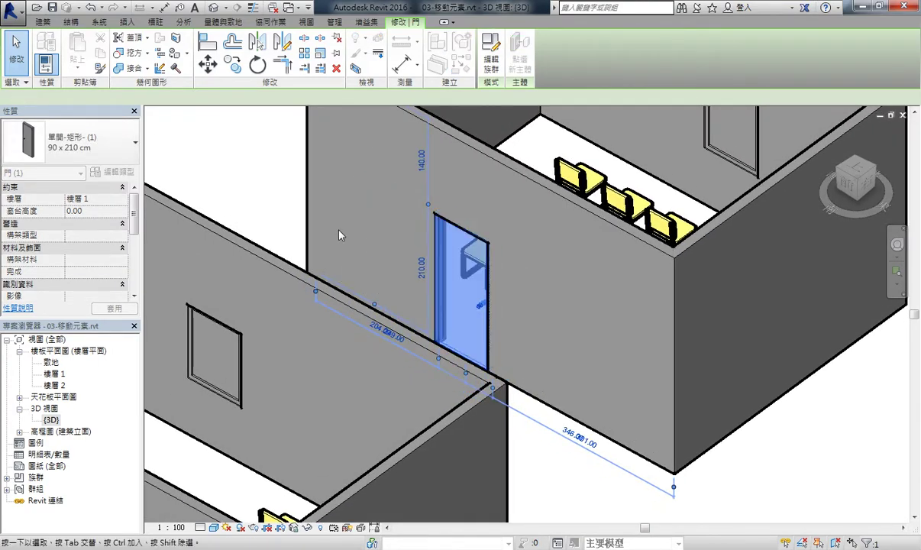
click(256, 175)
- Lift the door up the wall so it sits above the floor
click(487, 267)
middle_drag(508, 314, 476, 309)
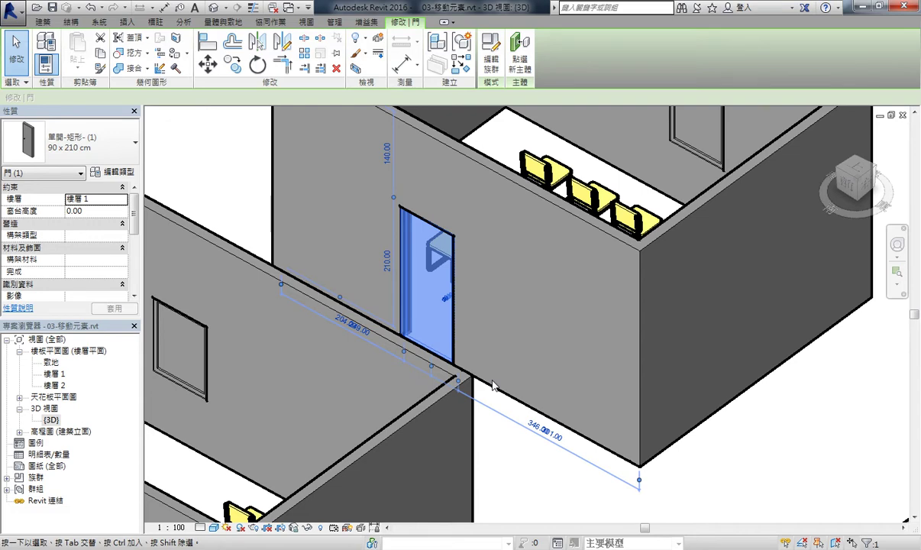
mouse_move(457, 276)
mouse_down()
mouse_move(526, 278)
mouse_move(463, 214)
mouse_move(411, 197)
mouse_up()
click(243, 184)
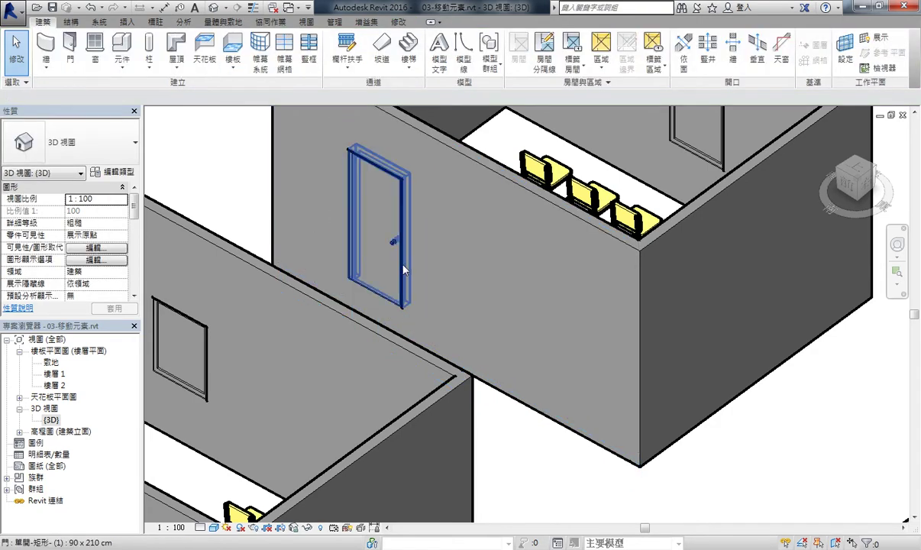
click(406, 210)
key(Escape)
click(399, 198)
mouse_move(391, 275)
shift+middle_down()
mouse_move(311, 294)
mouse_move(431, 288)
shift+middle_up()
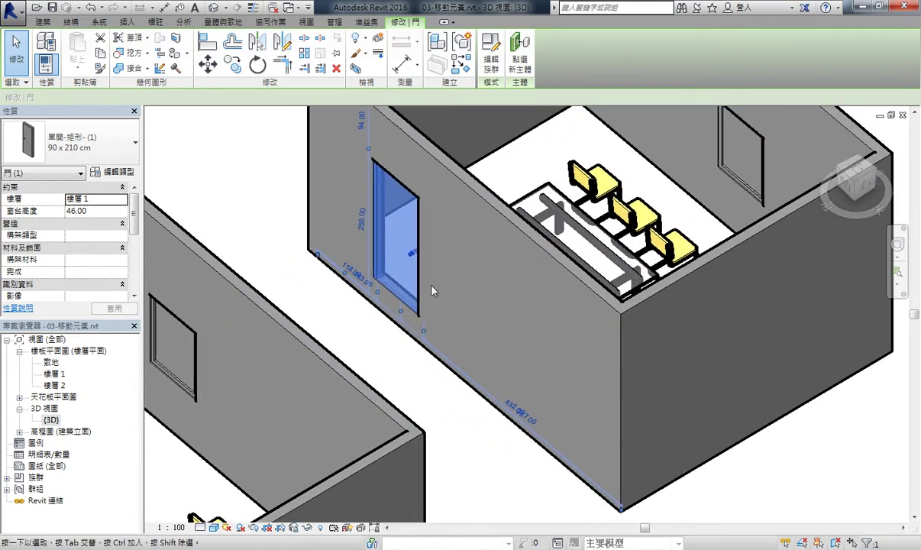
scroll(365, 307, up, 2)
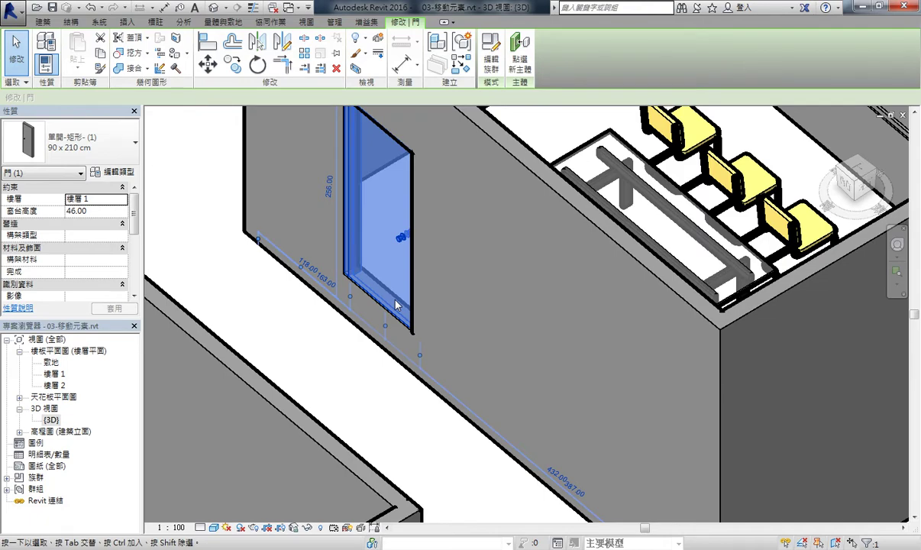
scroll(321, 298, down, 1)
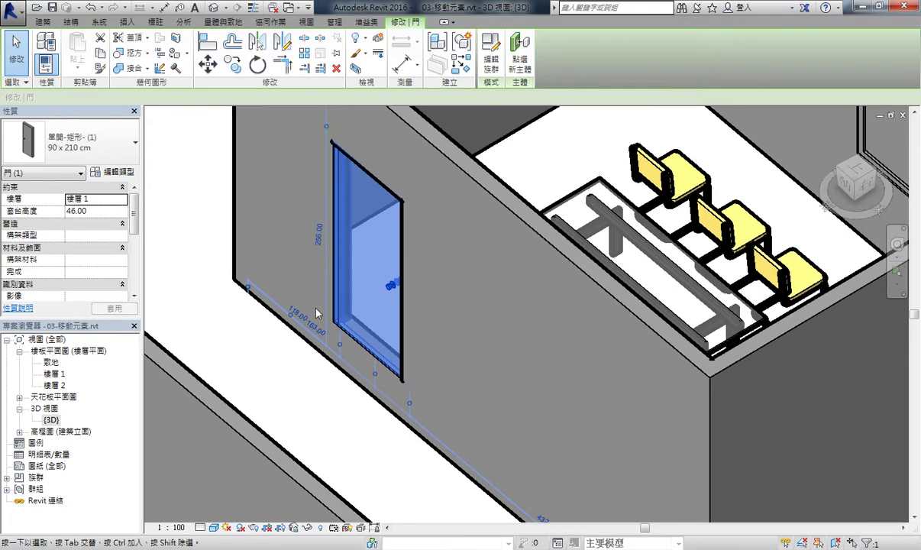
scroll(320, 317, down, 1)
scroll(328, 325, down, 1)
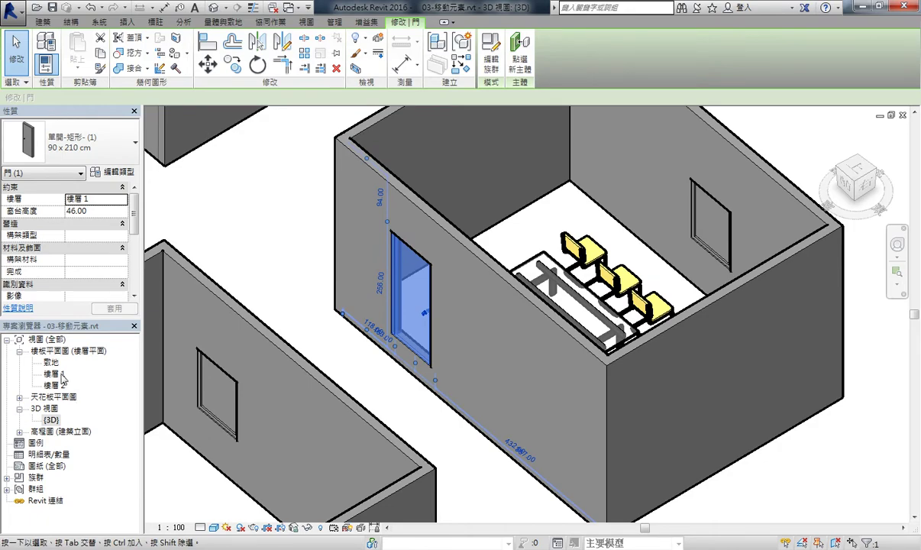
- Switch to the 樓層 1 floor plan, clear the door selection, and frame the 方向鍵移動 rooms
double_click(58, 374)
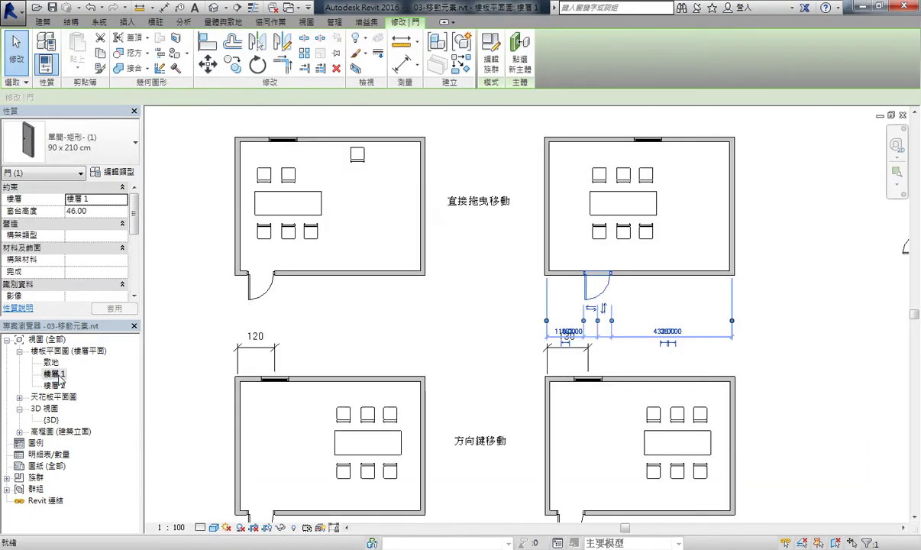
scroll(403, 248, up, 2)
click(440, 267)
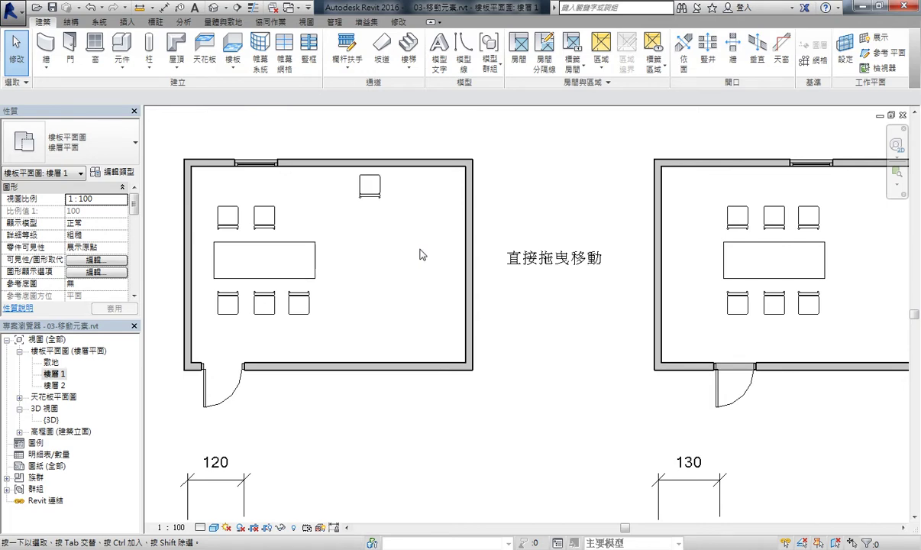
scroll(395, 243, down, 2)
ctrl+scroll(394, 242, down, 2)
ctrl+scroll(460, 241, down, 3)
ctrl+scroll(263, 400, down, 1)
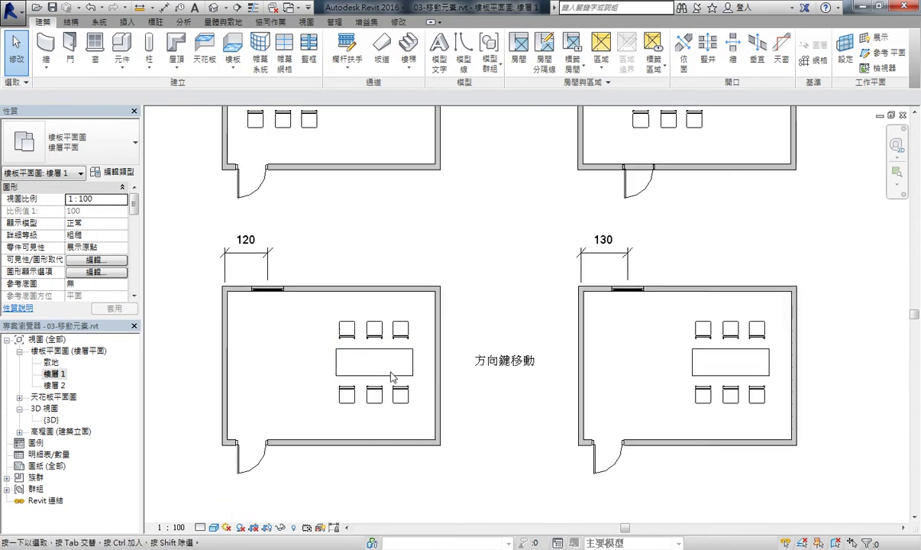
ctrl+scroll(316, 313, down, 1)
scroll(252, 282, up, 1)
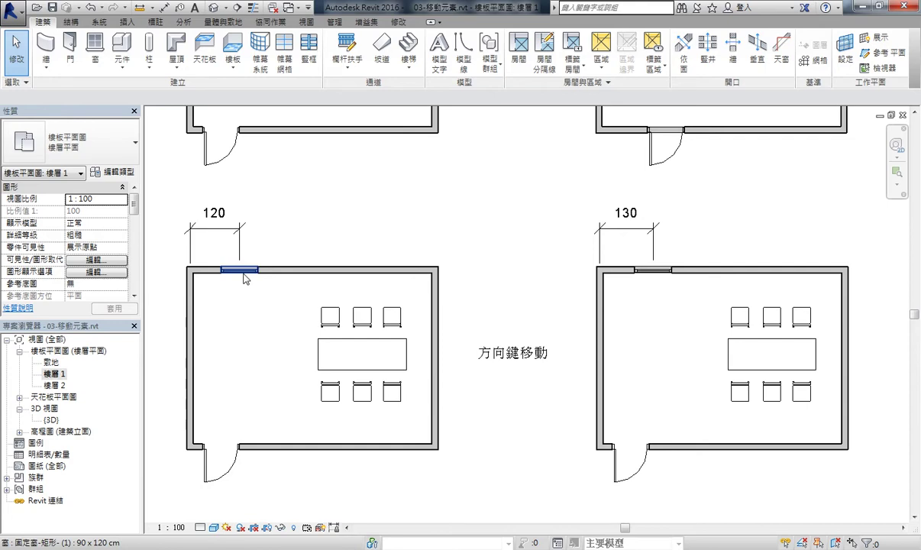
- Nudge the left room's top-wall window right twice so its offset reads 144
click(244, 278)
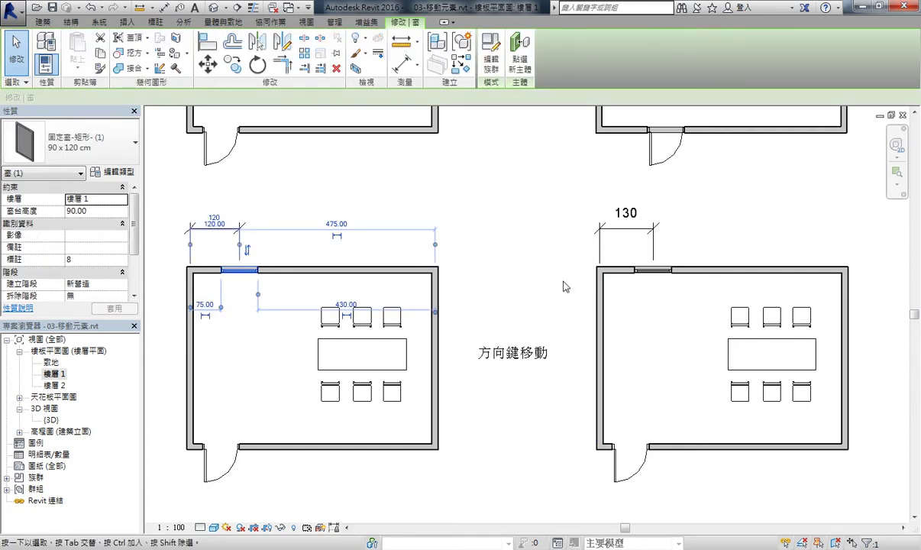
key(Right)
key(Right)
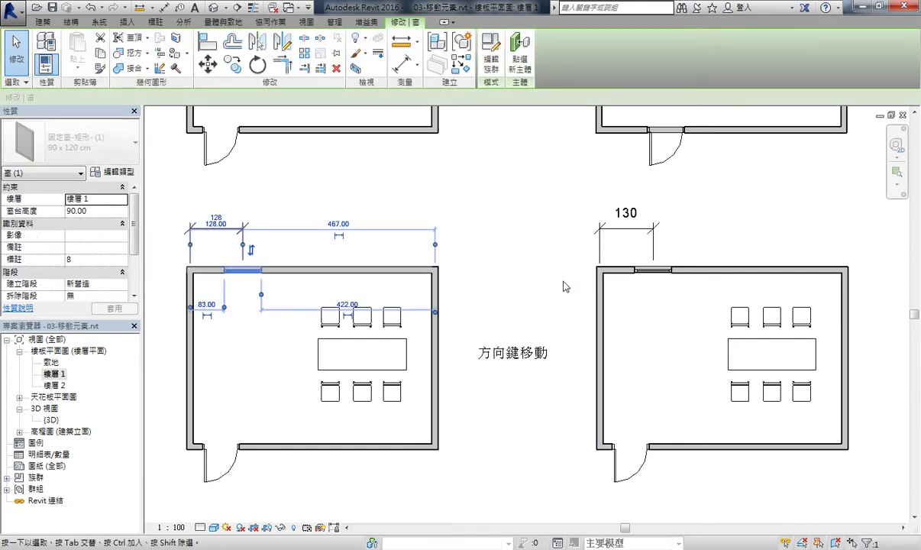
key(Right)
key(Right)
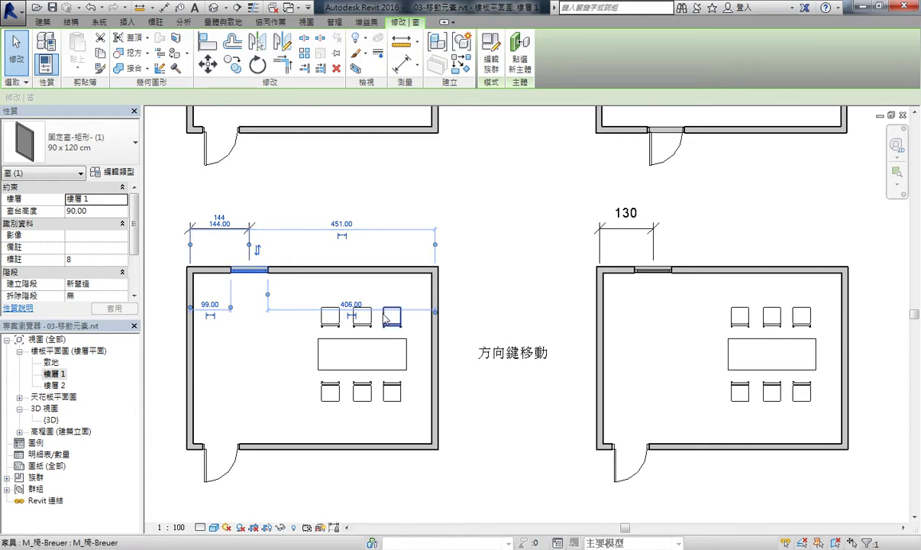
- Nudge the top-left chair one step left and one step up
click(330, 317)
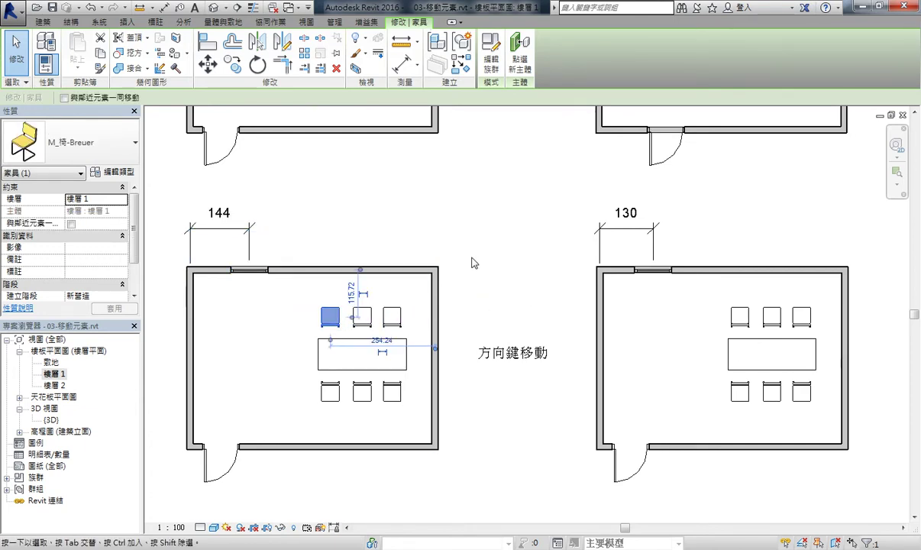
key(Left)
key(Left)
key(Left)
key(Left)
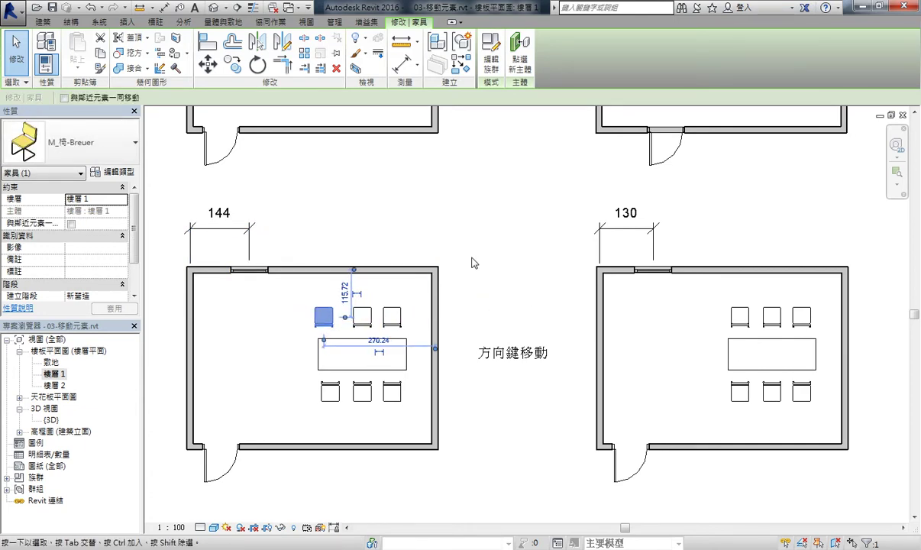
key(Up)
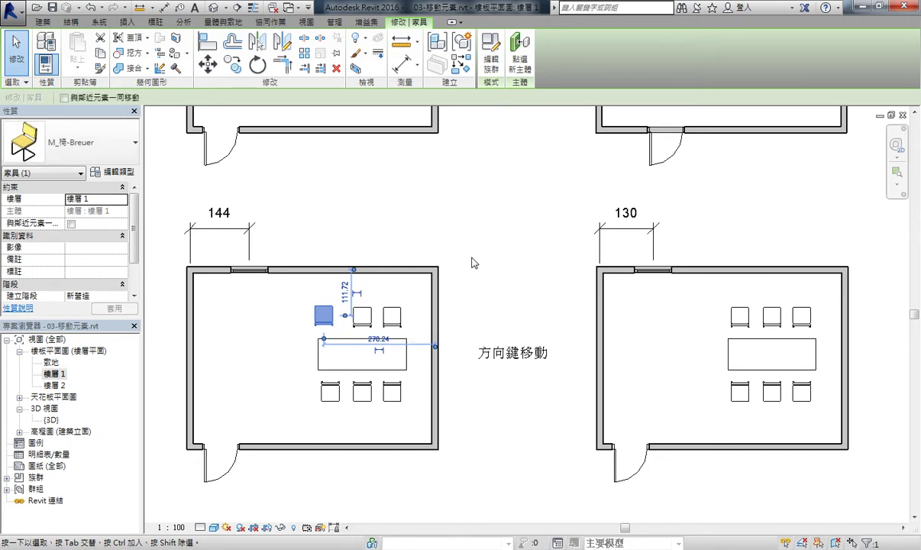
- Deselect and undo all the chair and window nudges, returning the window offset to 120
key(Escape)
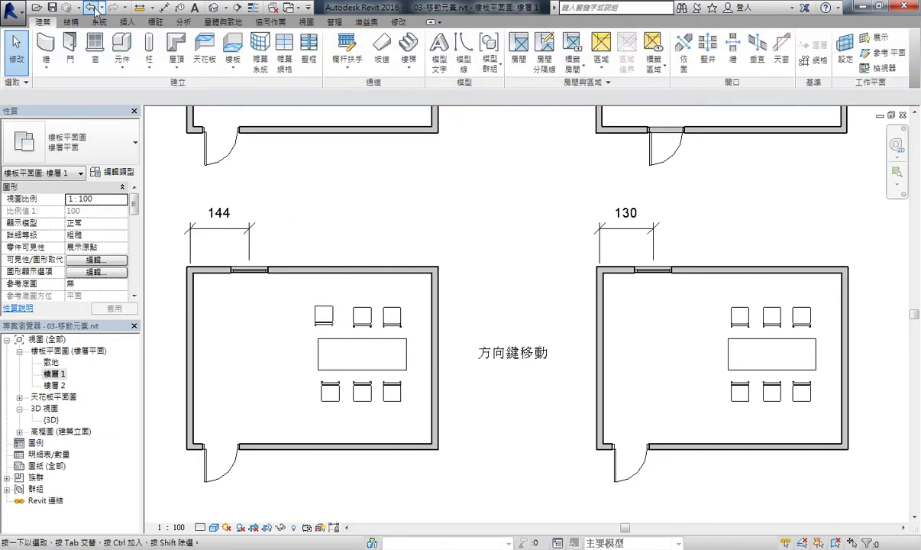
click(90, 7)
click(90, 7)
click(91, 8)
click(90, 8)
click(90, 8)
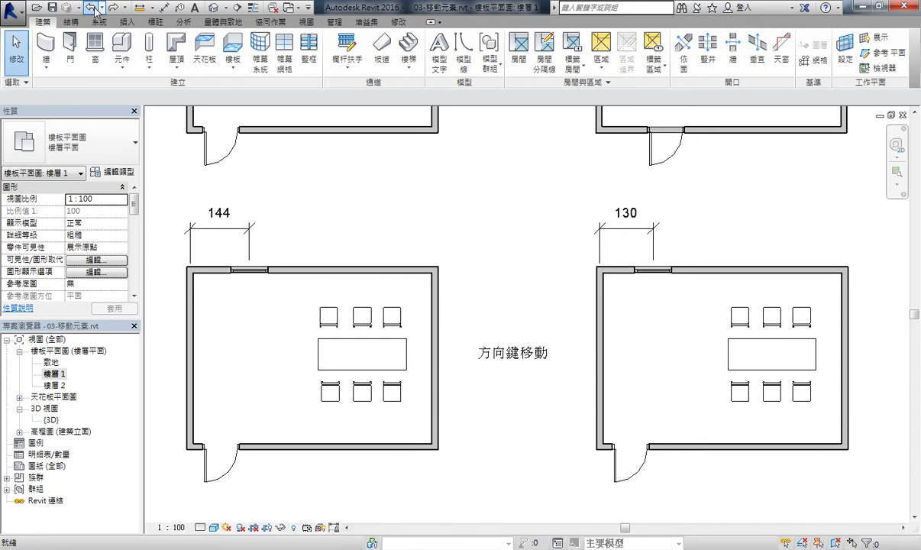
click(90, 8)
click(90, 8)
click(90, 8)
click(90, 8)
click(90, 7)
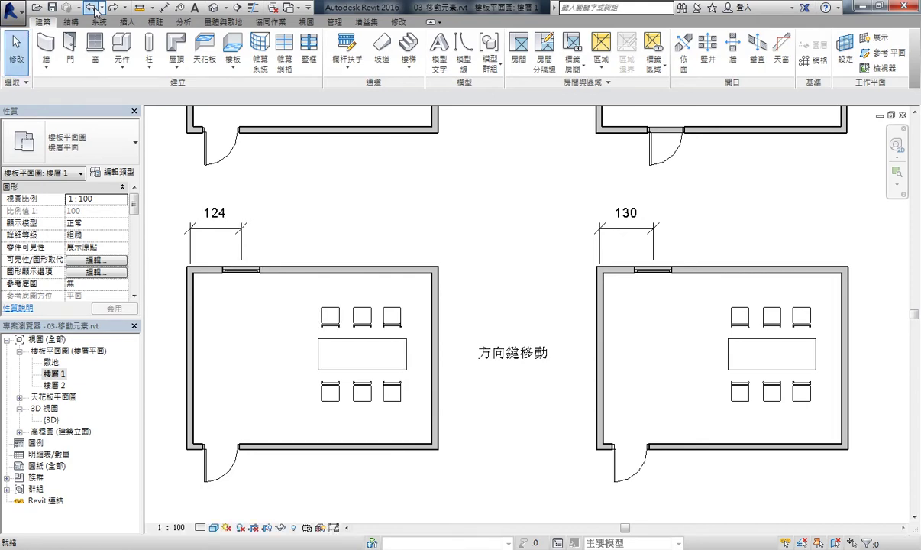
click(92, 7)
click(92, 8)
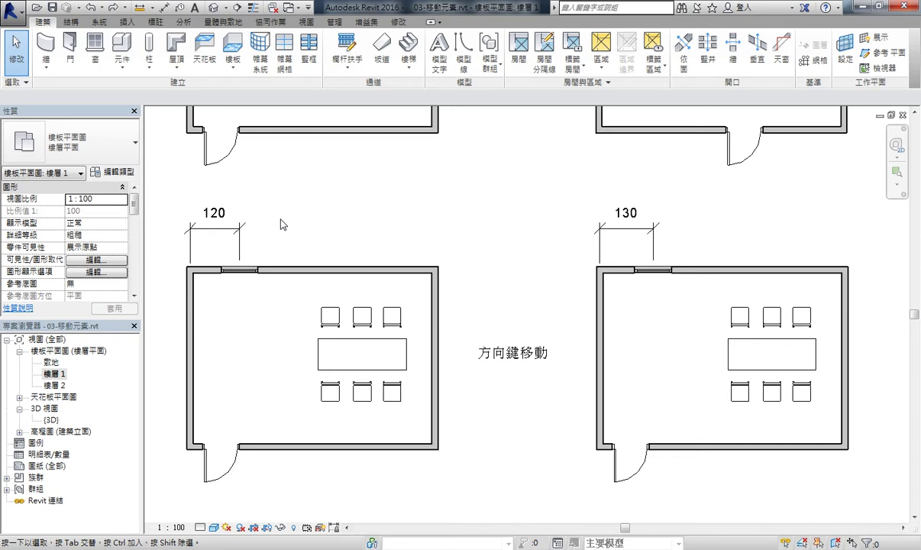
click(252, 272)
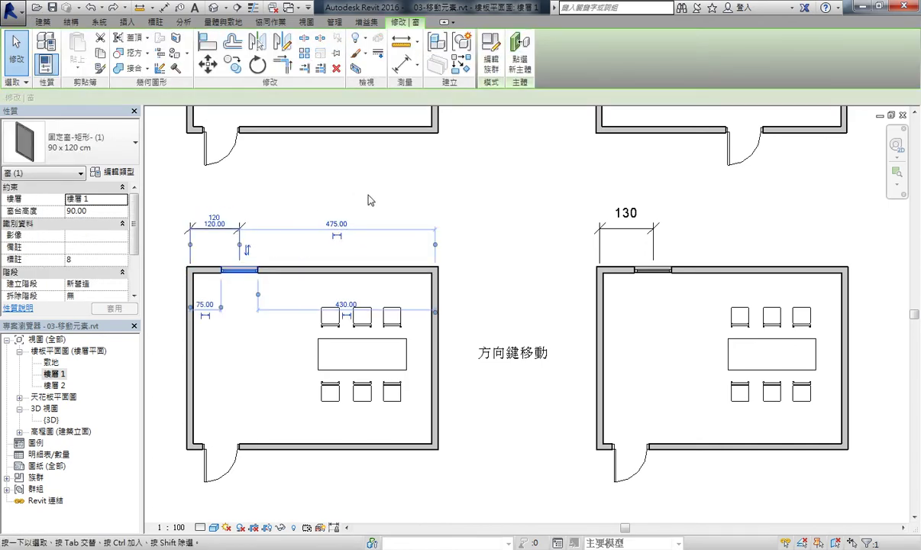
key(Right)
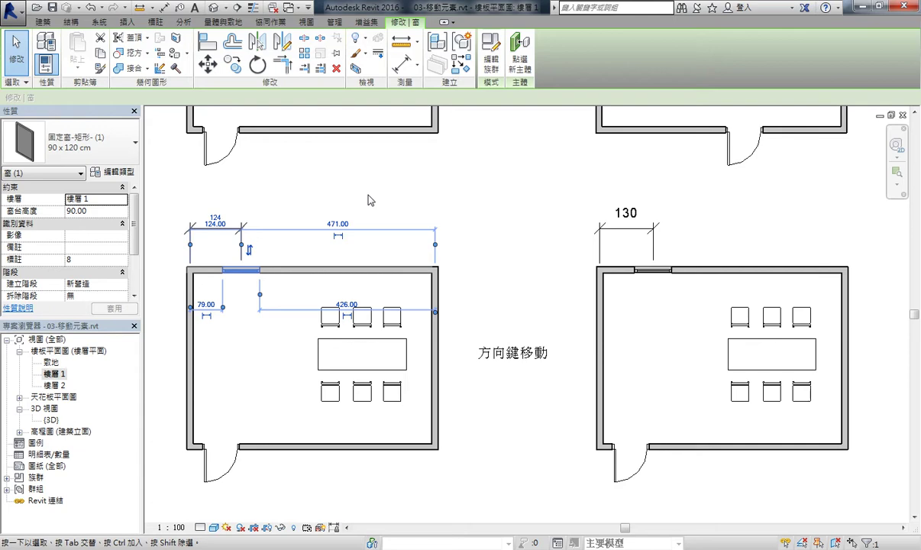
key(Right)
key(Right)
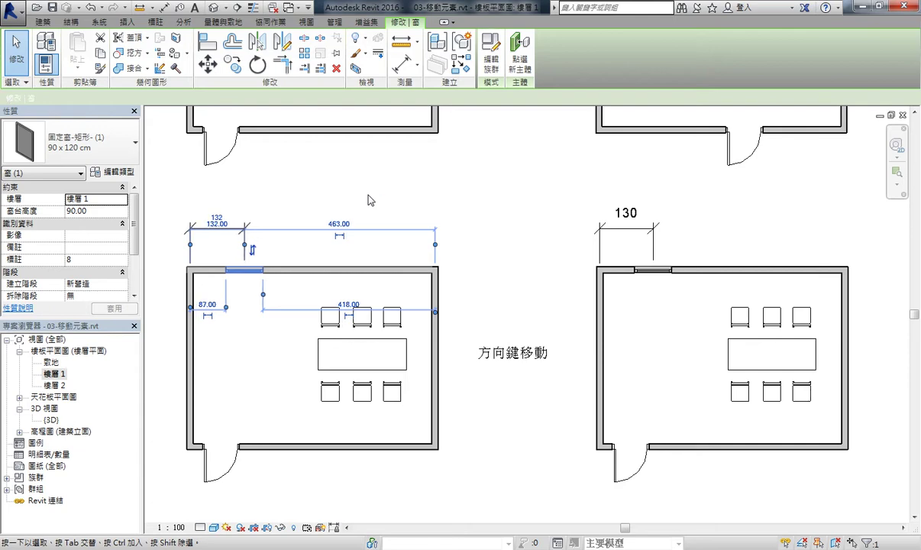
key(Right)
key(Left)
key(Left)
key(Left)
key(Left)
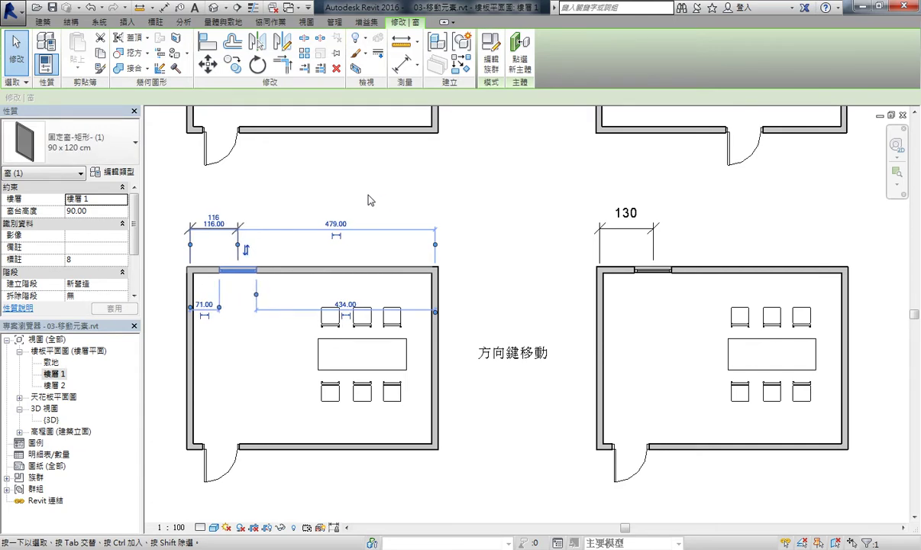
key(Left)
key(Right)
key(Right)
key(Right)
key(Right)
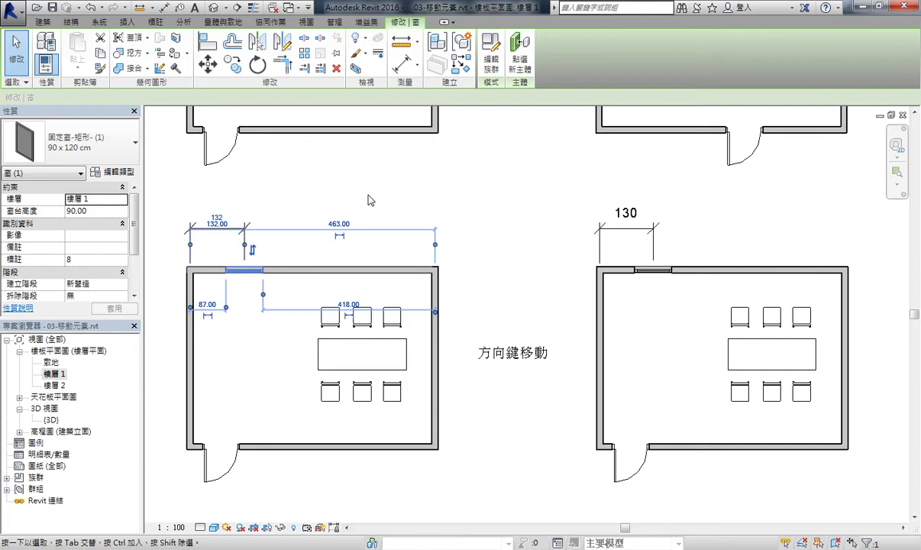
key(Left)
key(Left)
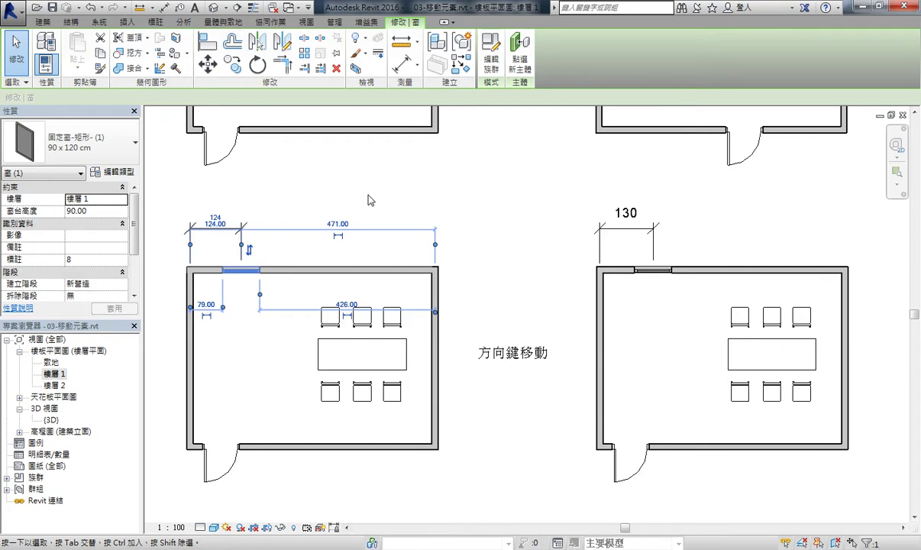
key(Left)
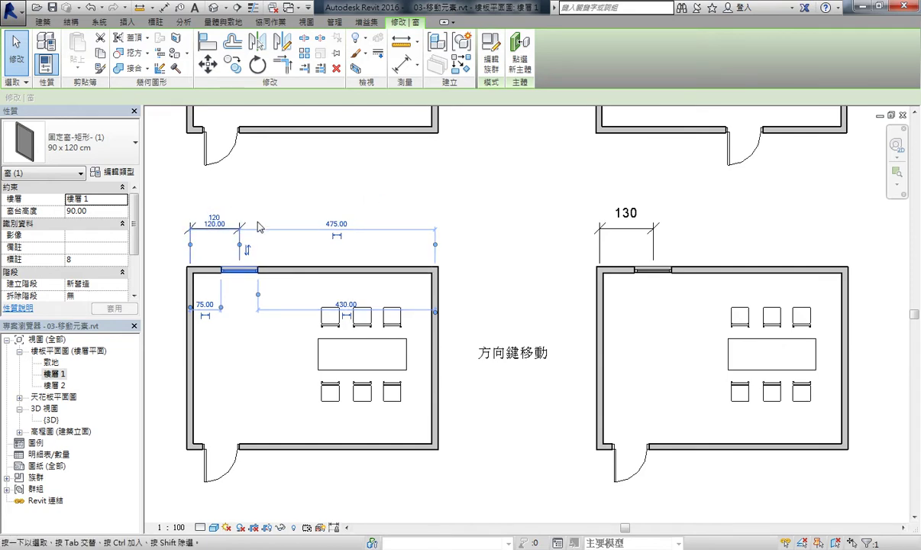
middle_drag(284, 289, 354, 299)
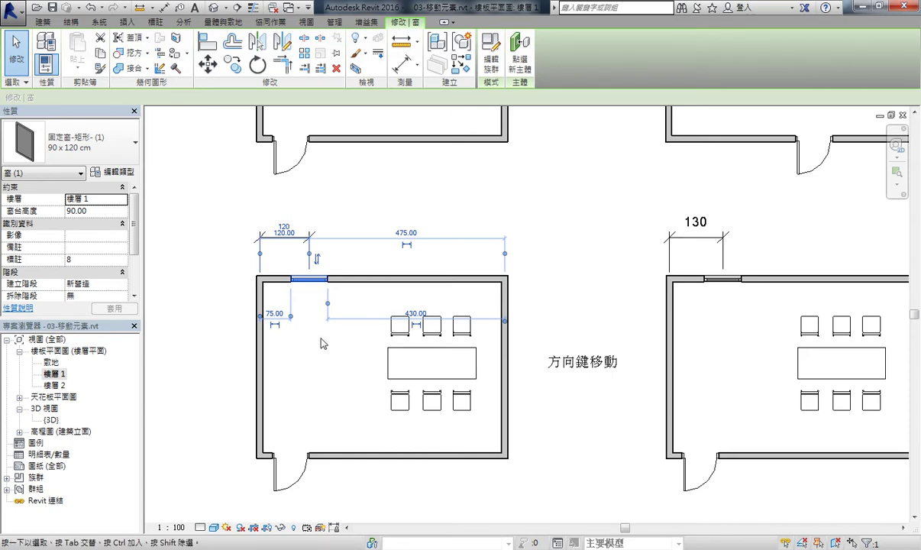
- Nudge the selected window right three steps and reframe it with its dimensions
scroll(321, 343, down, 1)
scroll(320, 344, down, 1)
scroll(319, 343, down, 2)
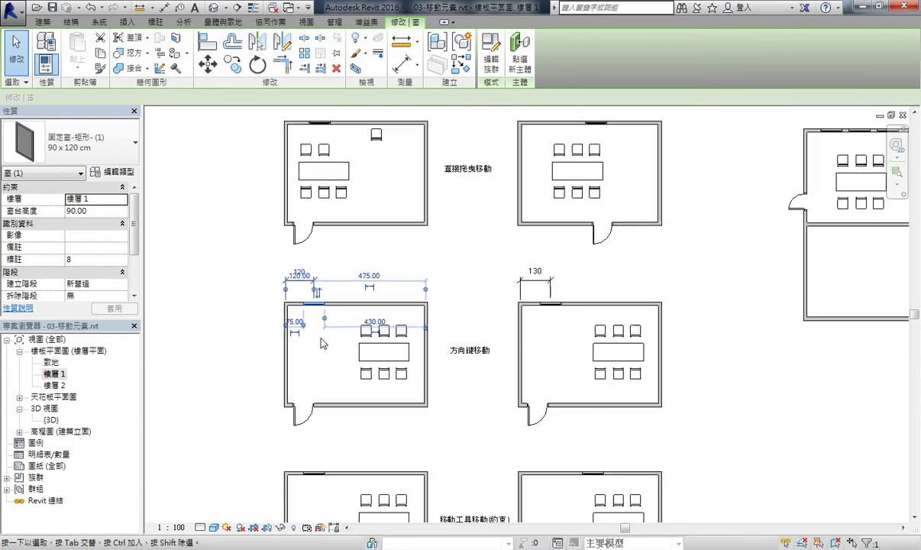
scroll(317, 342, down, 1)
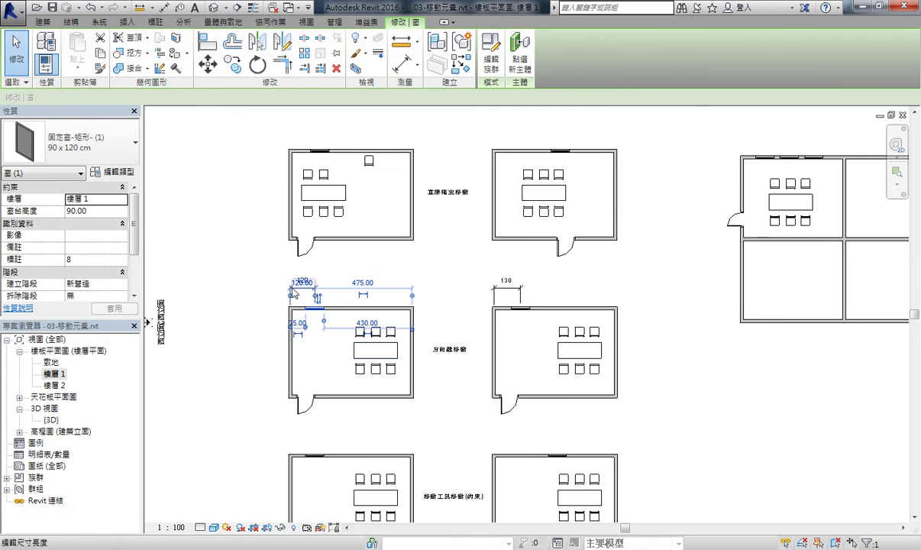
key(Right)
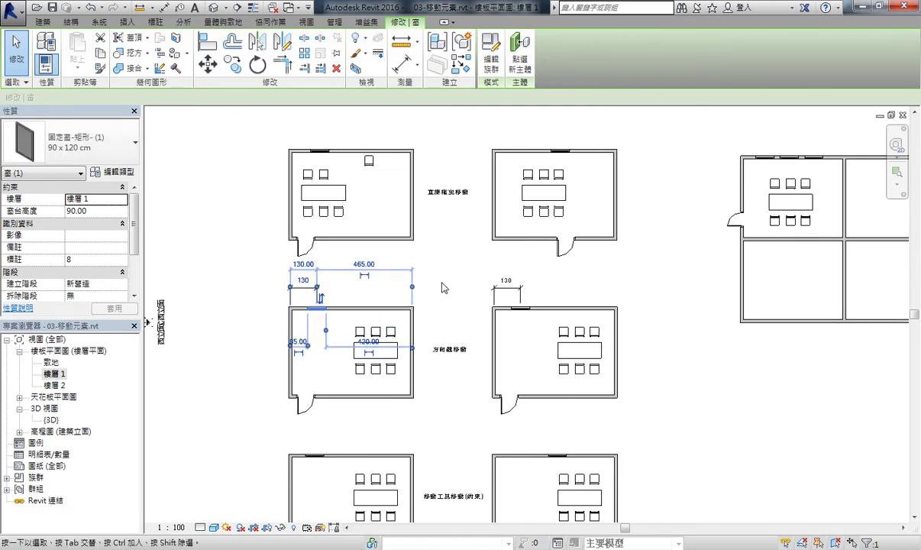
key(Right)
key(Right)
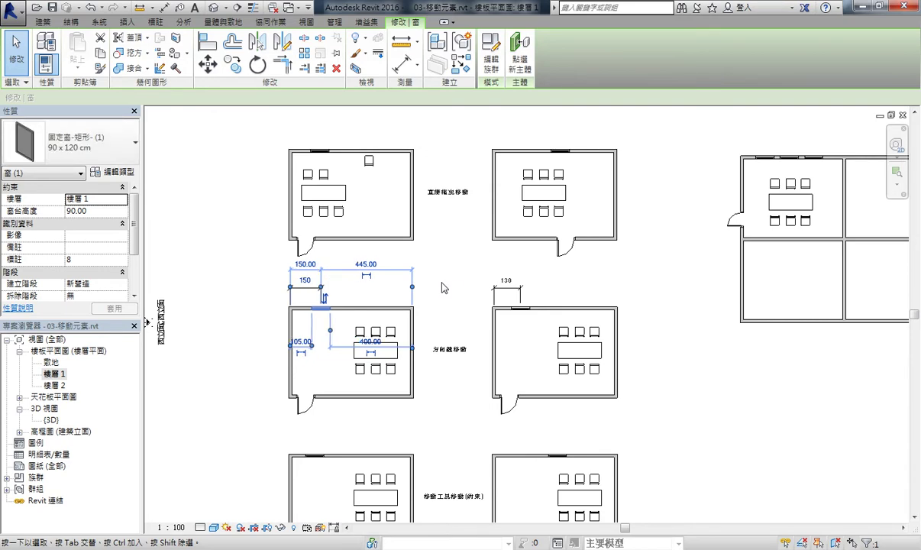
key(Right)
key(Right)
key(Right)
key(Right)
key(Right)
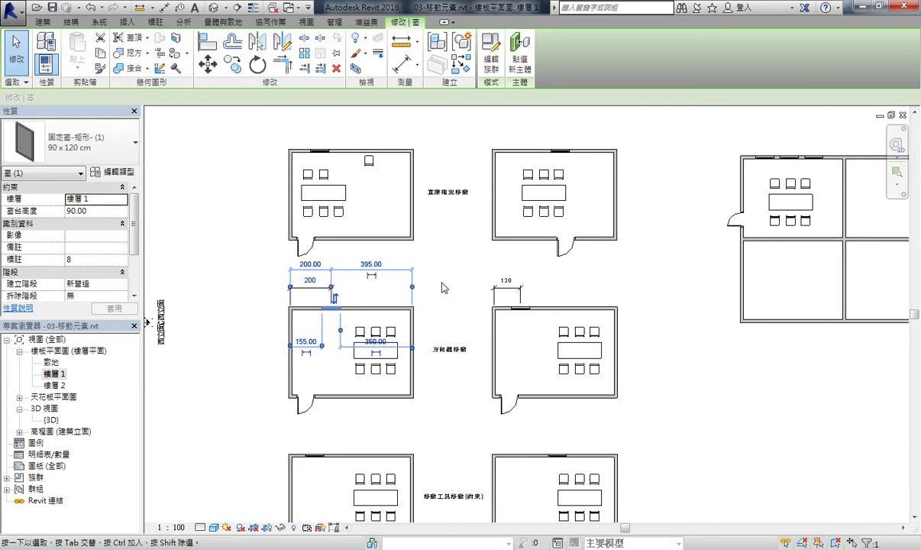
scroll(333, 314, up, 3)
scroll(329, 310, up, 3)
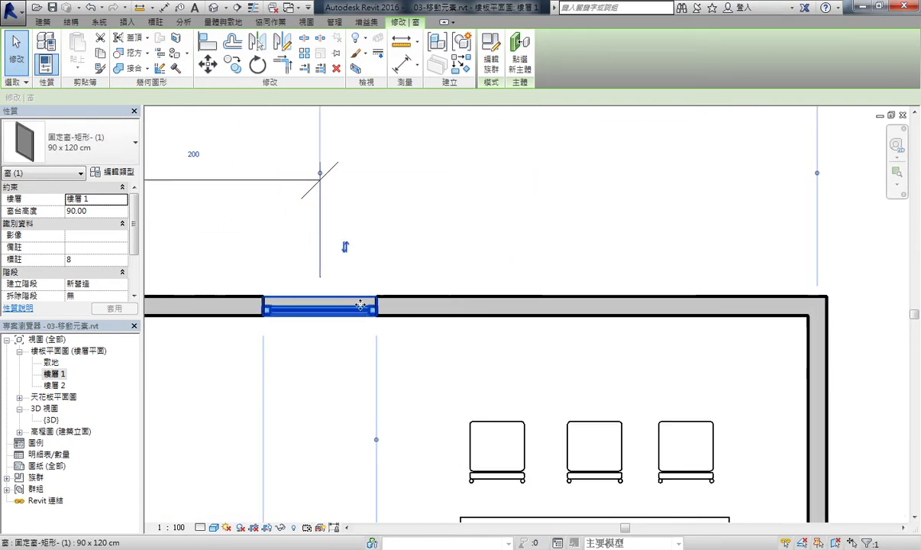
middle_drag(360, 305, 430, 345)
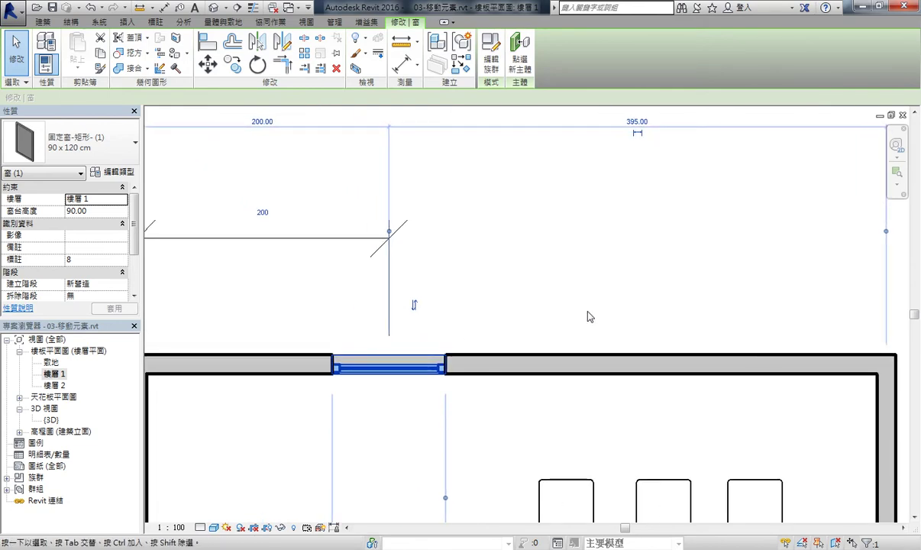
- Nudge the window back left step by step toward a 130 dimension
key(Right)
key(Right)
key(Right)
key(Right)
key(Right)
key(Right)
key(Right)
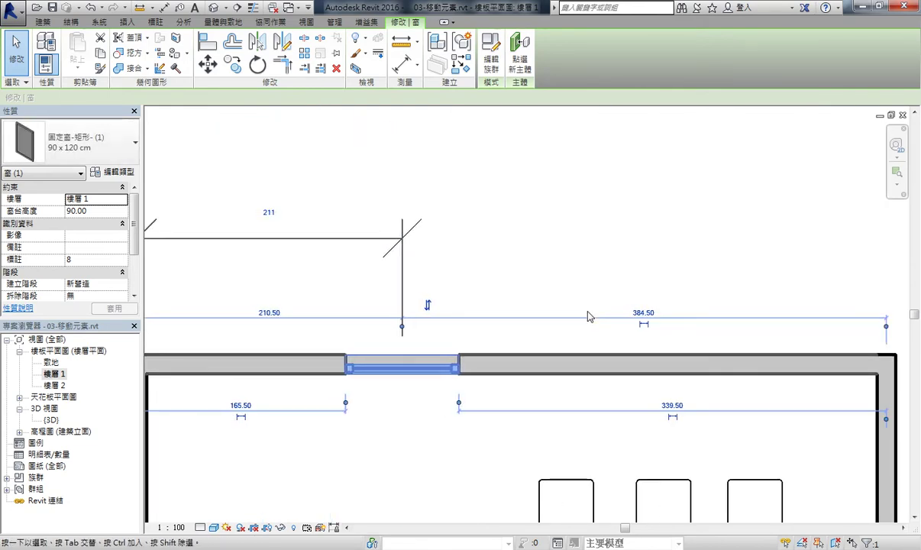
key(Right)
key(Left)
key(Left)
key(Left)
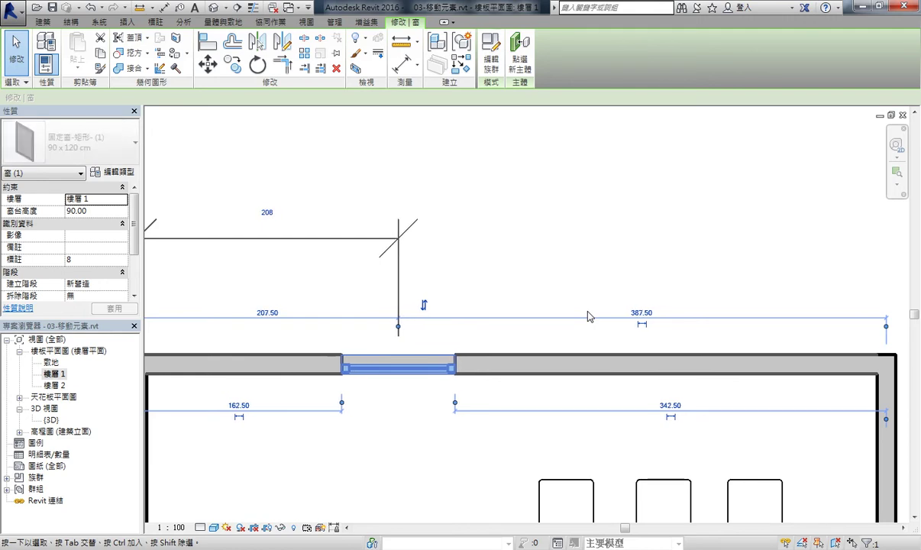
key(Left)
key(Left)
key(Left)
key(Left)
key(Left)
key(Left)
key(Left)
key(Left)
key(Left)
key(Left)
key(Left)
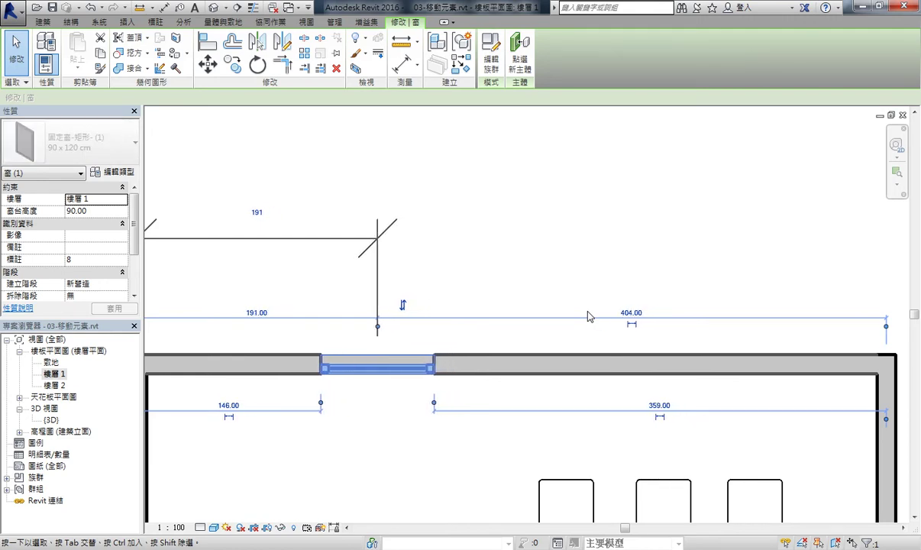
key(Left)
key(Left)
key(Left)
key(Left)
key(Left)
key(Left)
key(Left)
key(Left)
key(Left)
key(Left)
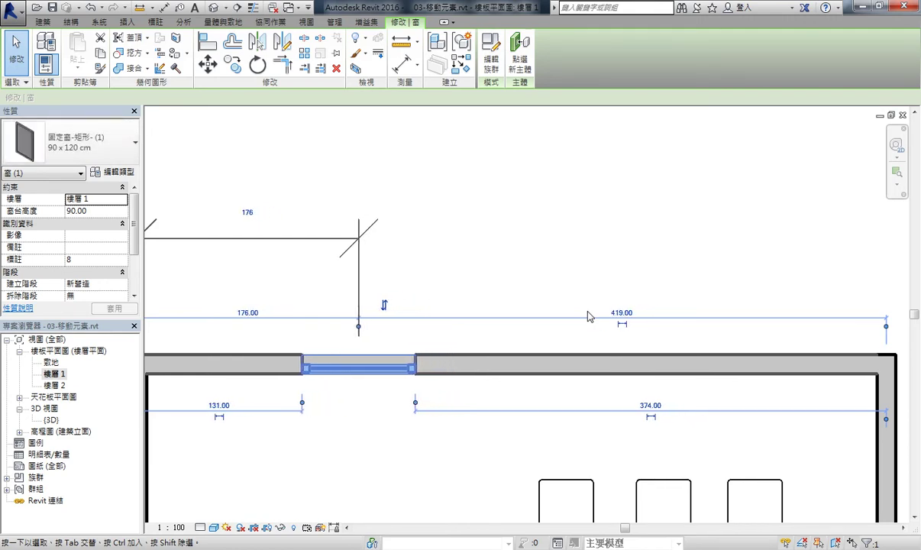
key(Left)
key(Left)
key(Left)
key(Left)
key(Left)
key(Left)
key(Left)
key(Left)
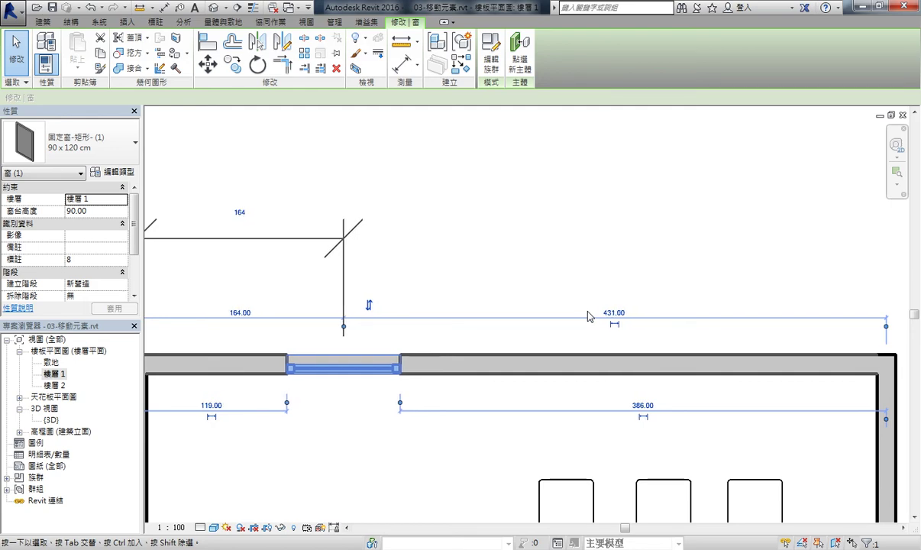
scroll(512, 313, down, 2)
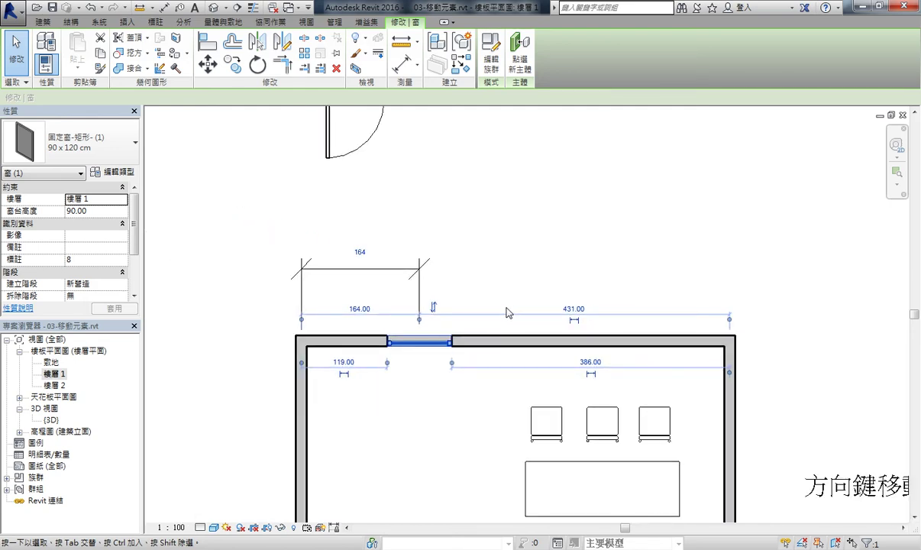
key(Left)
key(Left)
key(Left)
key(Left)
key(Left)
key(Left)
key(Left)
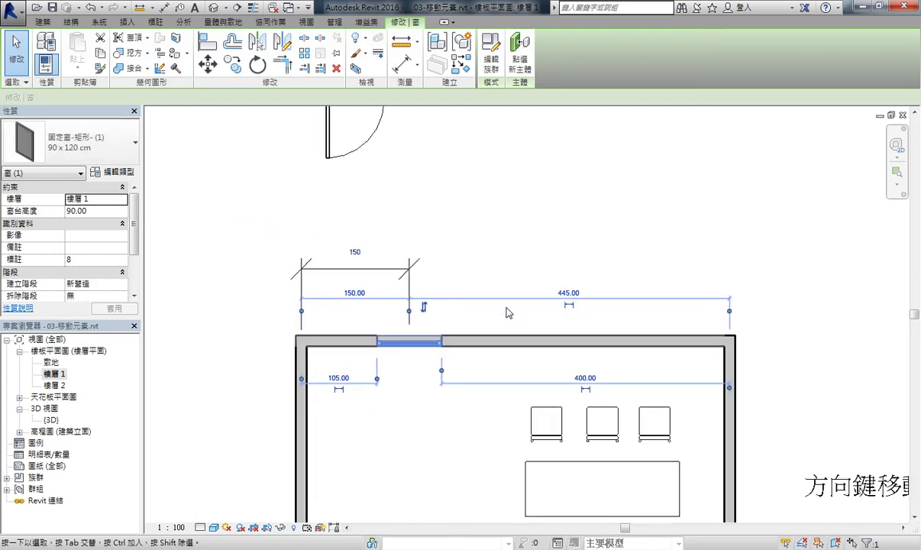
key(Left)
key(Left)
key(Left)
key(Left)
key(Left)
key(Left)
key(Left)
key(Left)
key(Left)
key(Left)
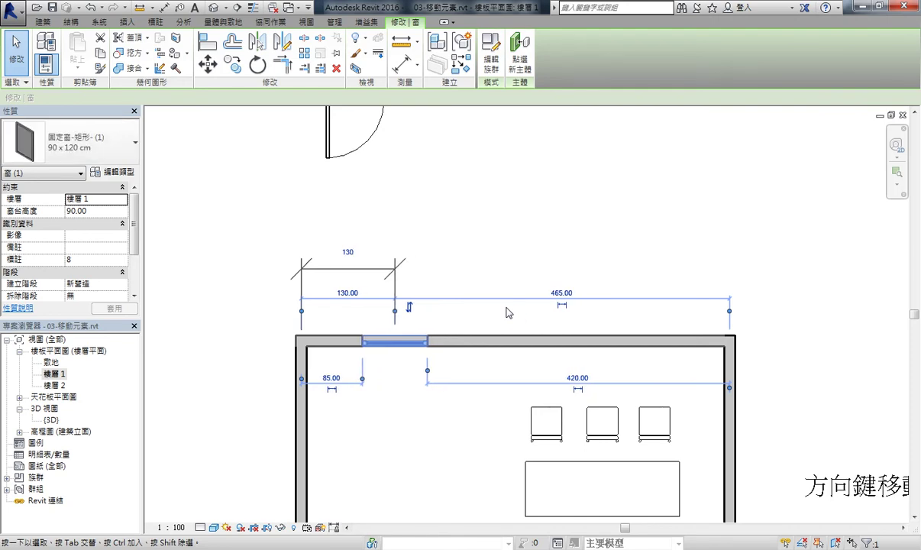
- Frame the 方向鍵移動 room and nudge its six chairs left
scroll(405, 382, down, 2)
click(417, 398)
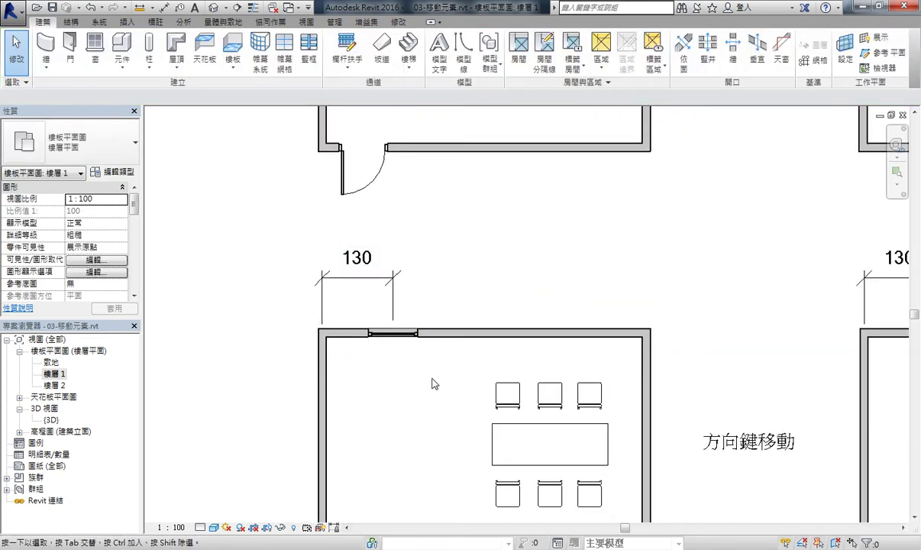
scroll(431, 383, down, 1)
middle_drag(431, 383, 343, 312)
scroll(360, 337, down, 1)
ctrl+scroll(329, 323, down, 2)
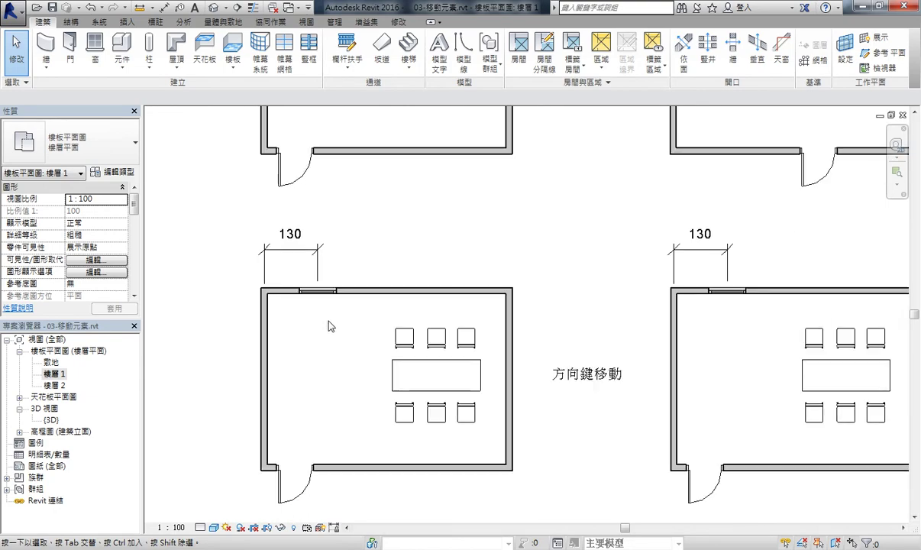
shift+scroll(372, 333, right, 3)
shift+scroll(533, 323, right, 3)
scroll(533, 323, down, 1)
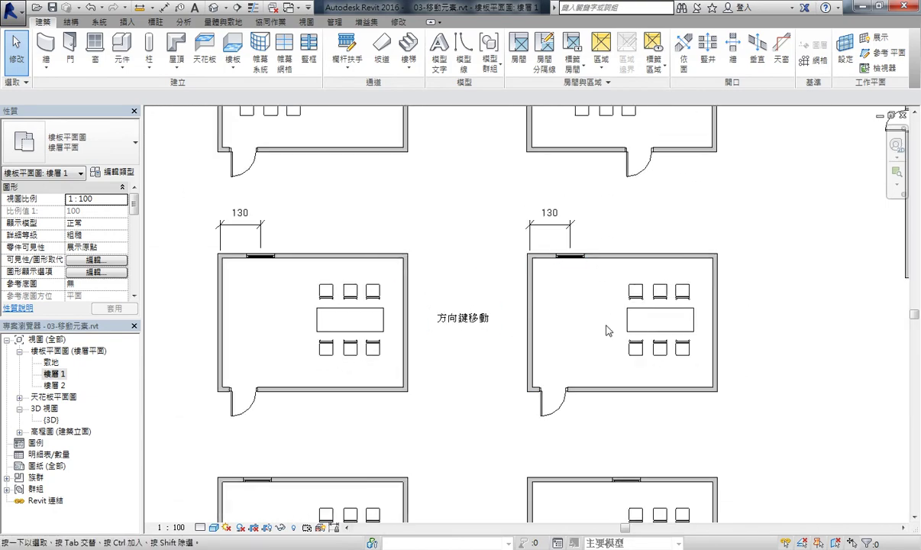
middle_drag(296, 339, 359, 296)
drag(339, 225, 426, 313)
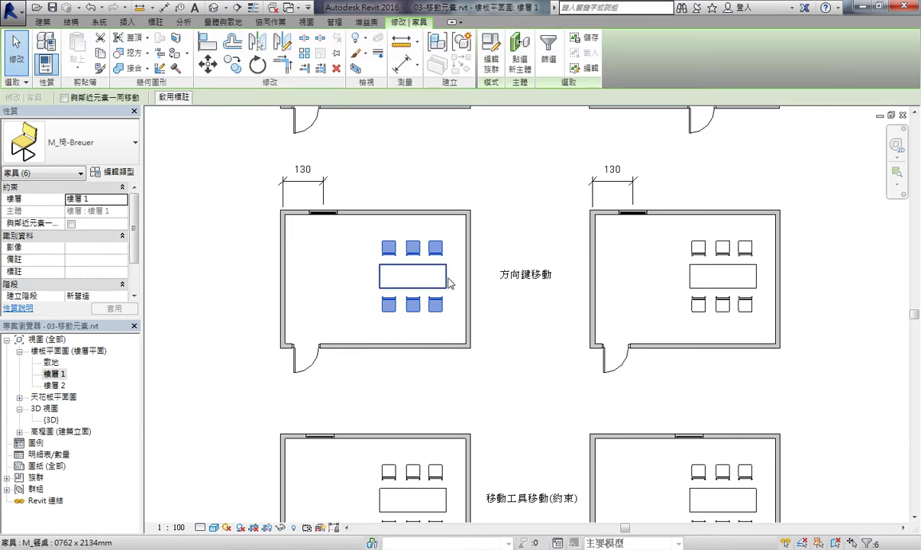
key(Left)
key(Left)
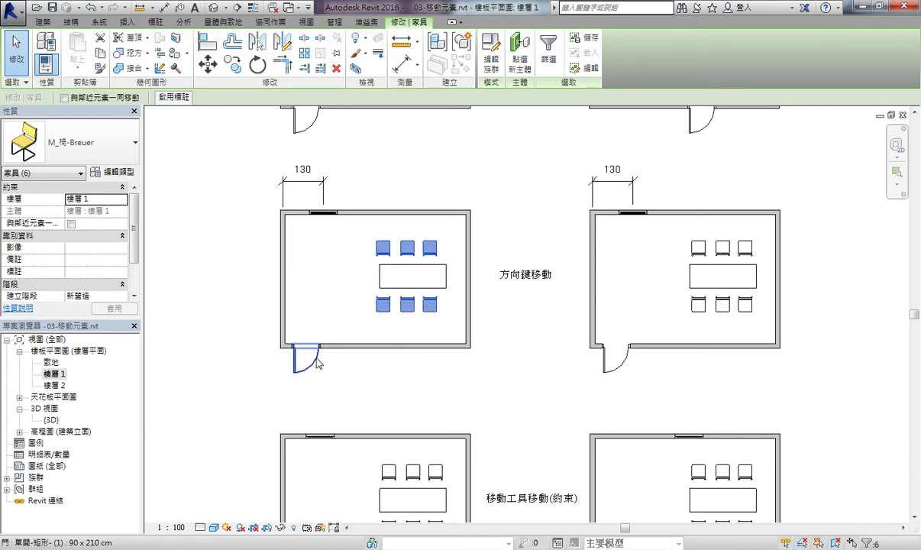
- Nudge the door one step right and the left wall two steps outward
click(306, 359)
key(Right)
key(Right)
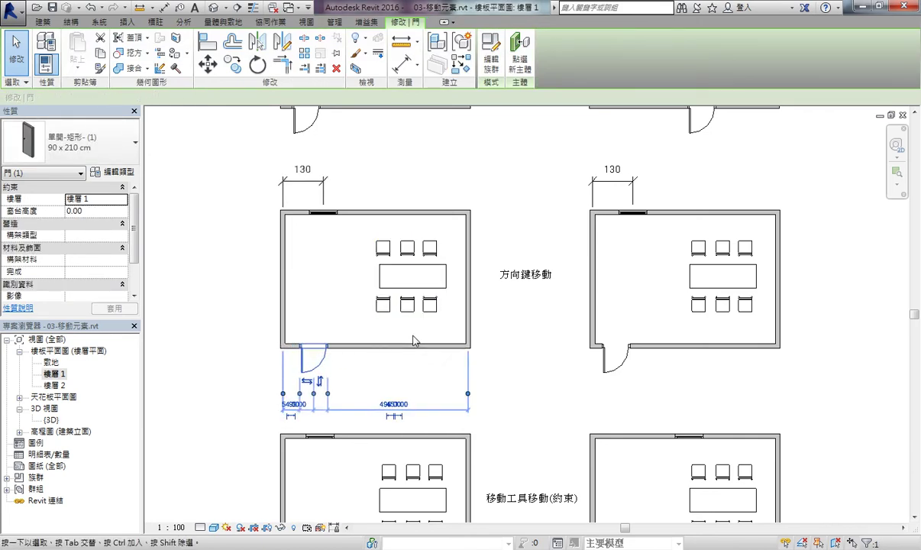
click(284, 279)
key(Left)
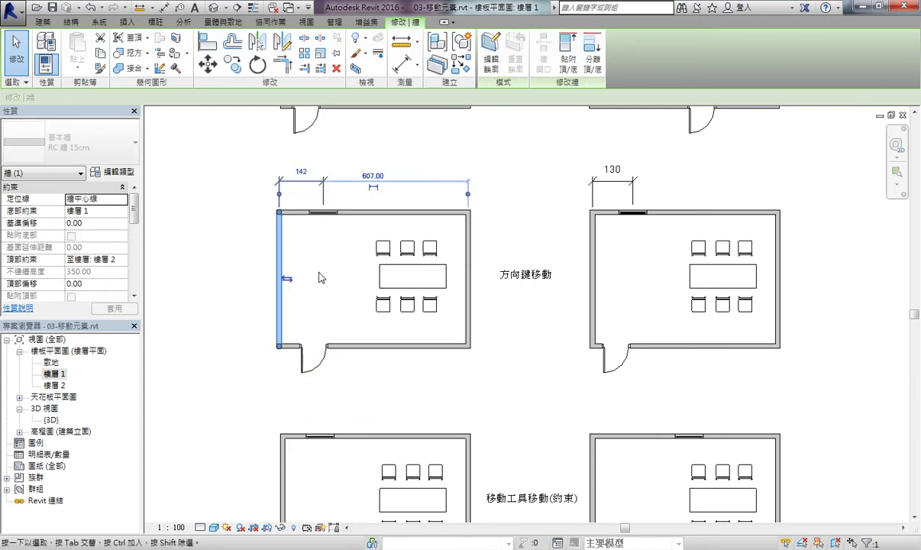
key(Left)
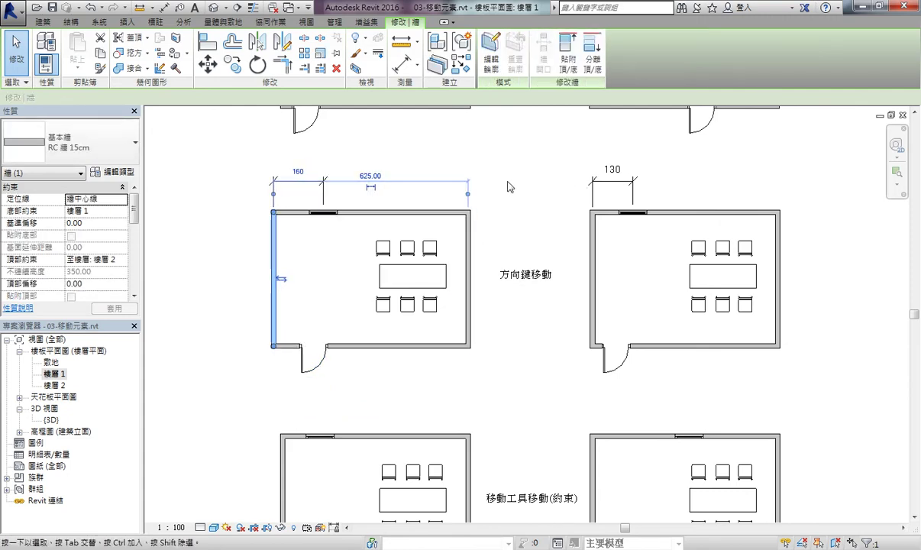
- Pan down to bring the 移動工具移動(約束) rooms into view
click(508, 184)
middle_drag(480, 253, 425, 144)
middle_drag(461, 381, 449, 263)
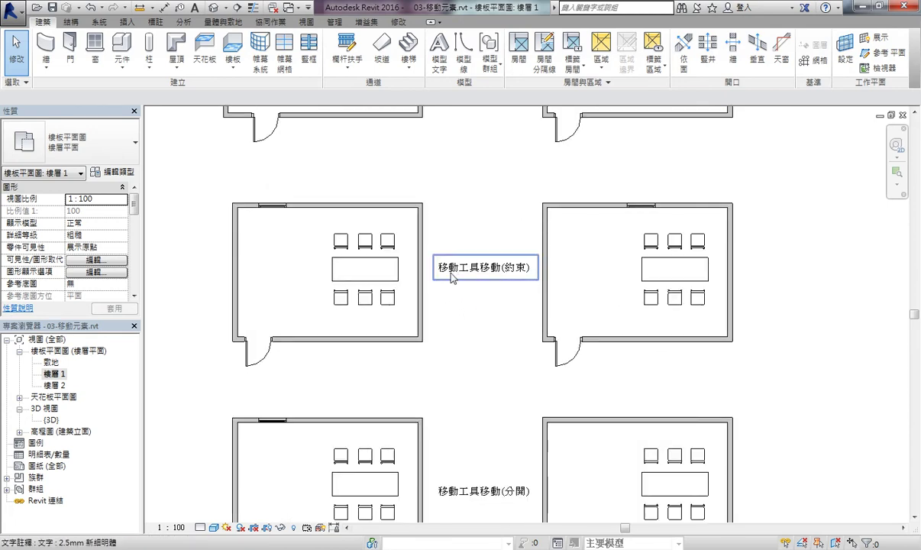
- Select the table and six chairs and use Move to shift them left
scroll(421, 318, up, 1)
scroll(365, 287, up, 1)
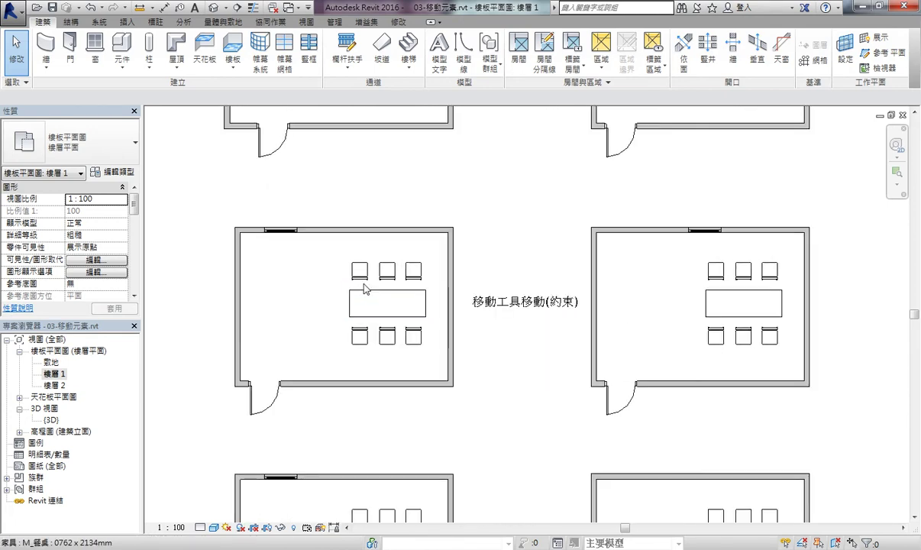
drag(337, 248, 434, 360)
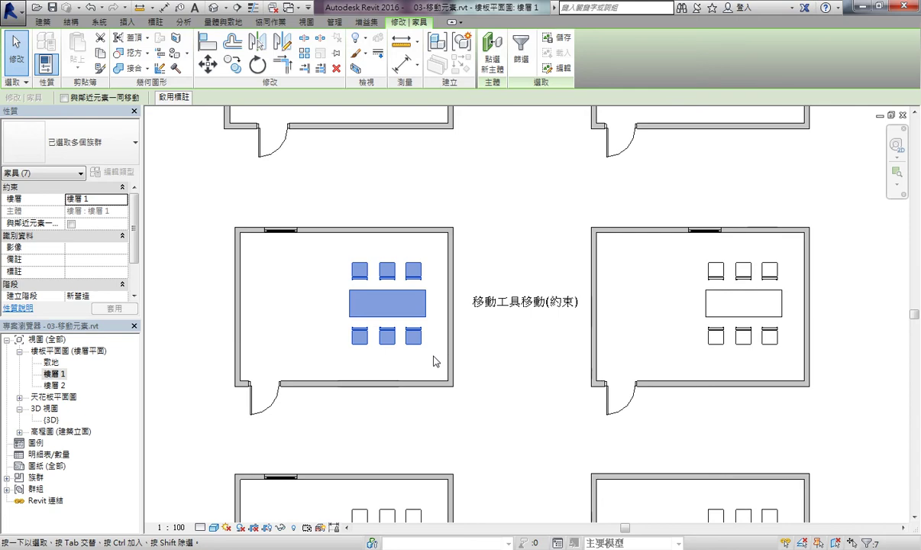
key(Escape)
drag(325, 250, 439, 371)
click(207, 64)
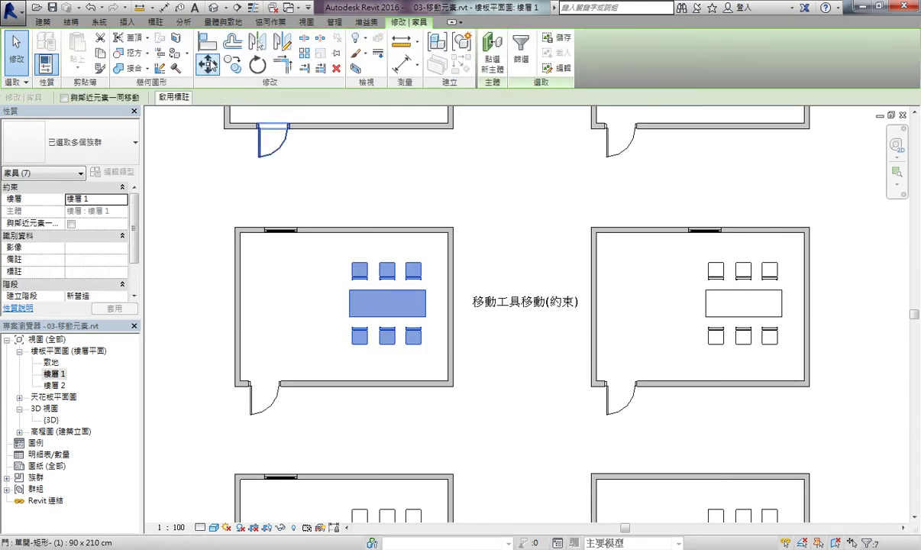
click(357, 295)
click(272, 296)
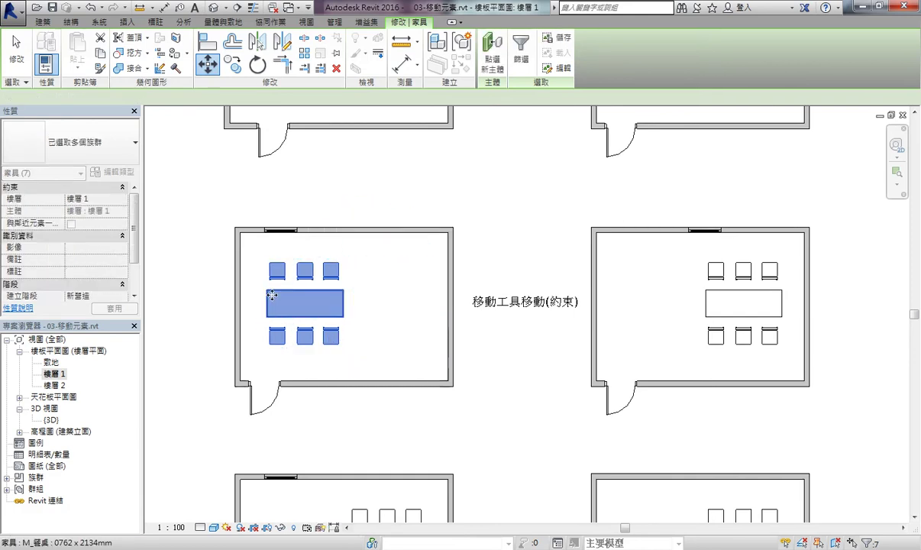
- Move the furniture 560 to the right, then undo that move
click(212, 74)
click(343, 266)
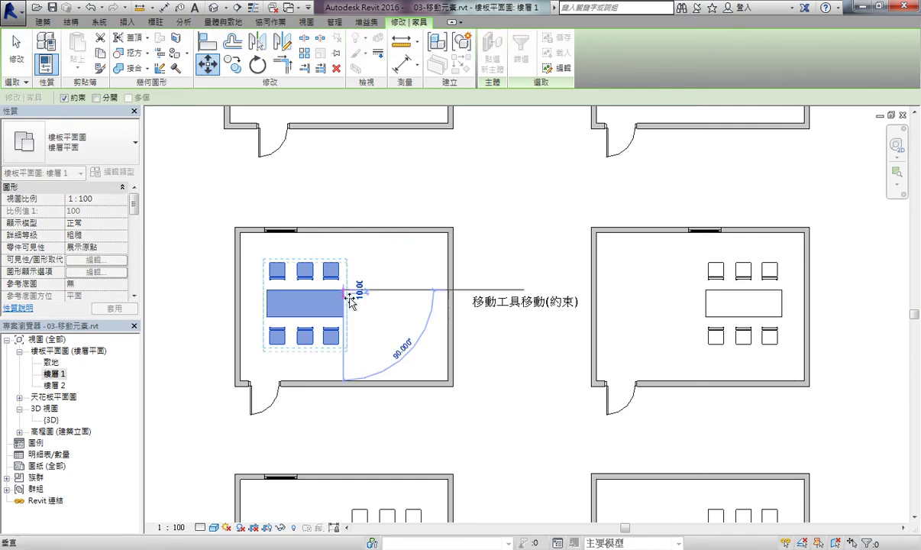
click(549, 168)
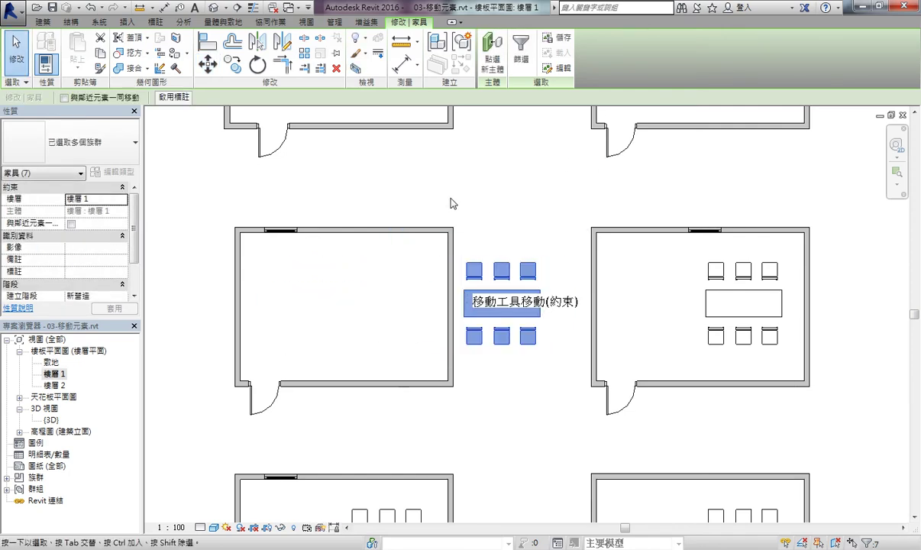
click(91, 9)
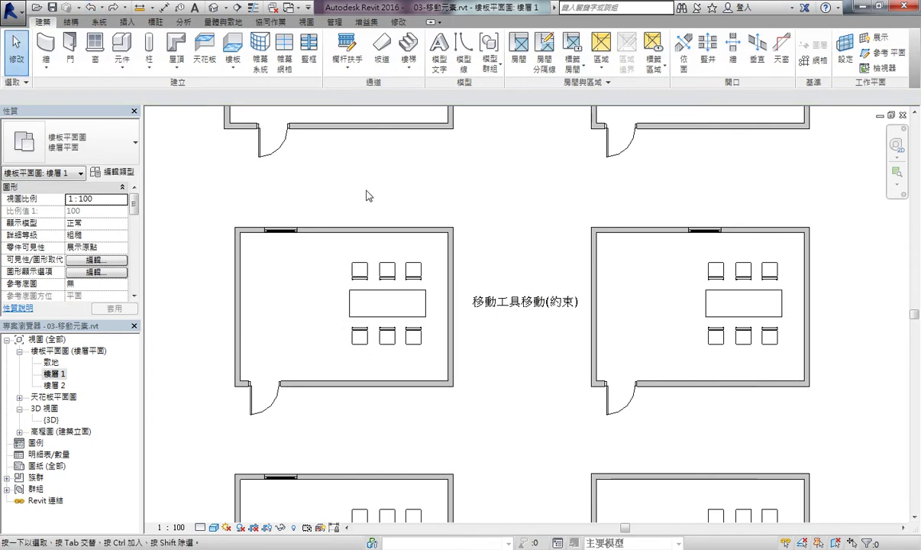
scroll(343, 217, down, 1)
- Move the left room's top window rightward along the wall with the constrained Move tool
click(279, 213)
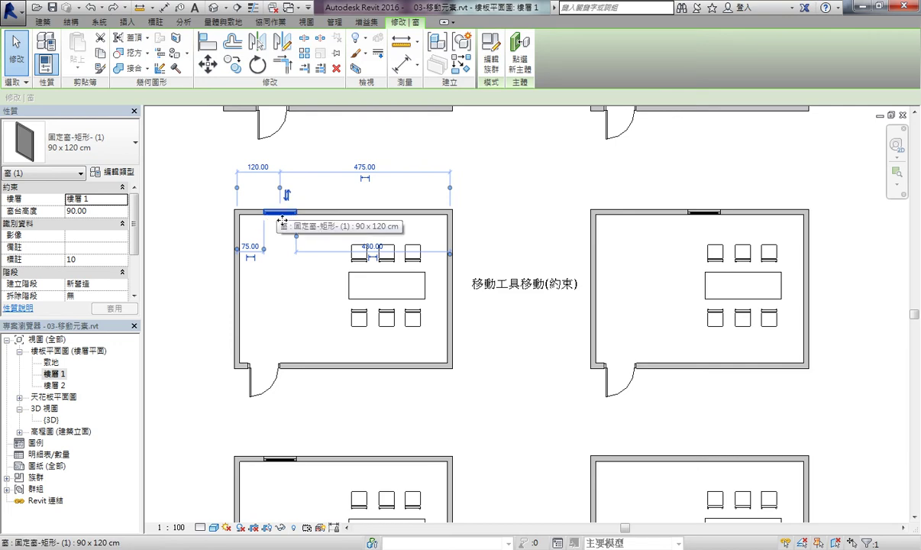
click(208, 64)
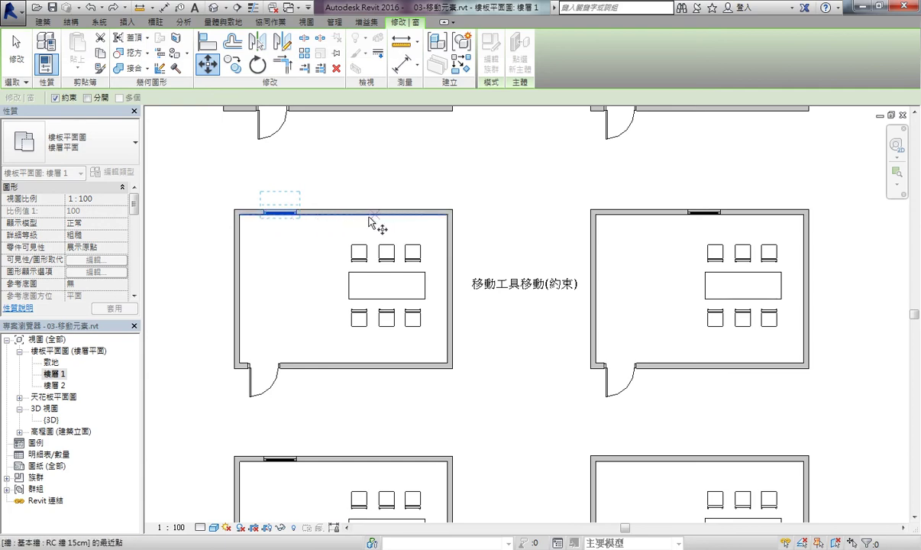
click(253, 220)
click(345, 223)
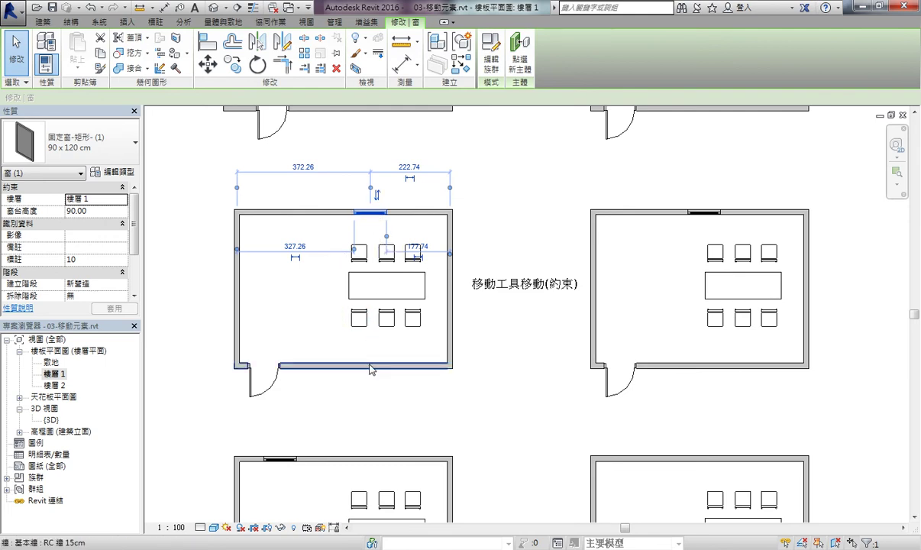
click(294, 313)
- Move the window again with MV, dropping it back on the top wall
click(369, 211)
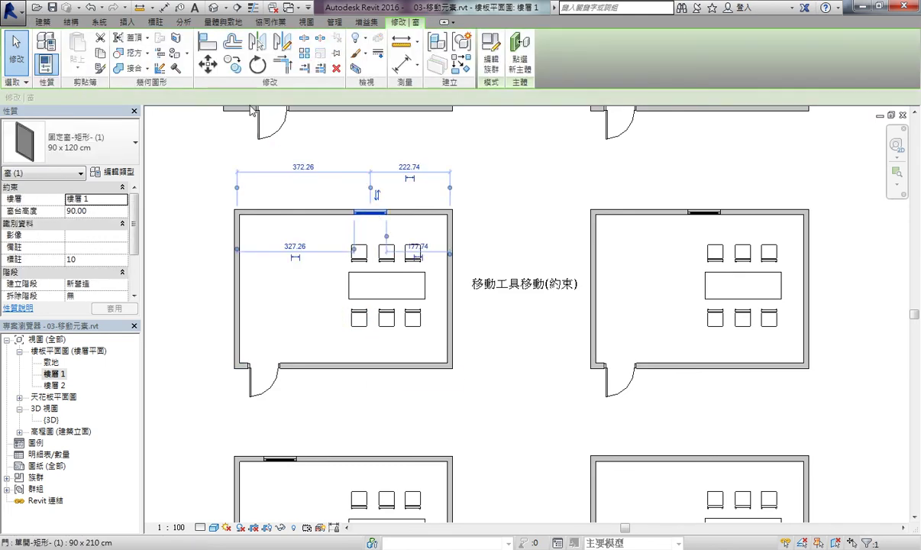
key(m)
key(v)
click(362, 211)
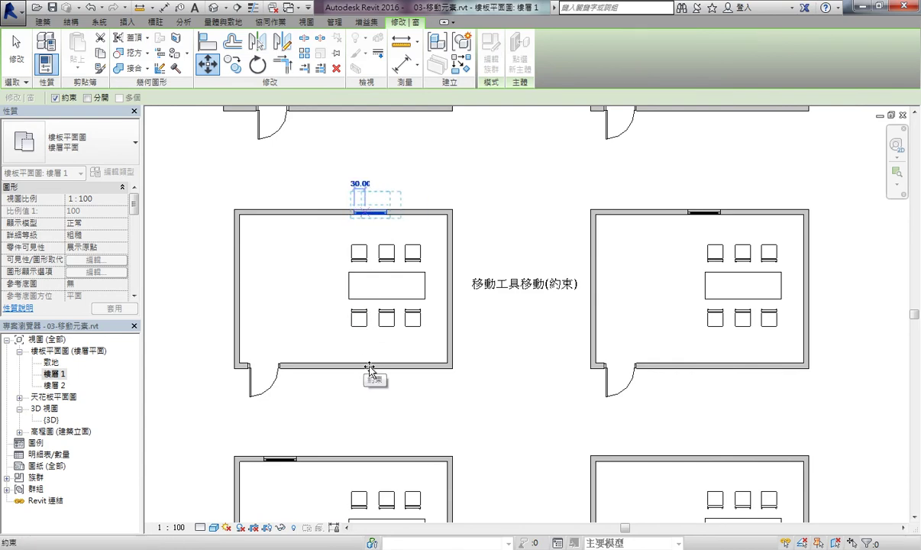
click(359, 229)
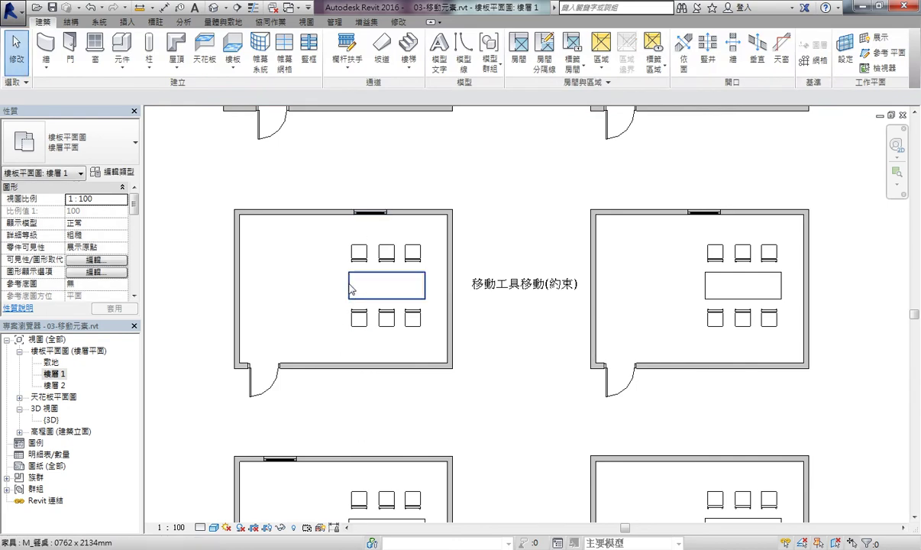
- Move the left room's top-wall window straight down onto the bottom wall beside the door, with Constrain cleared
click(370, 211)
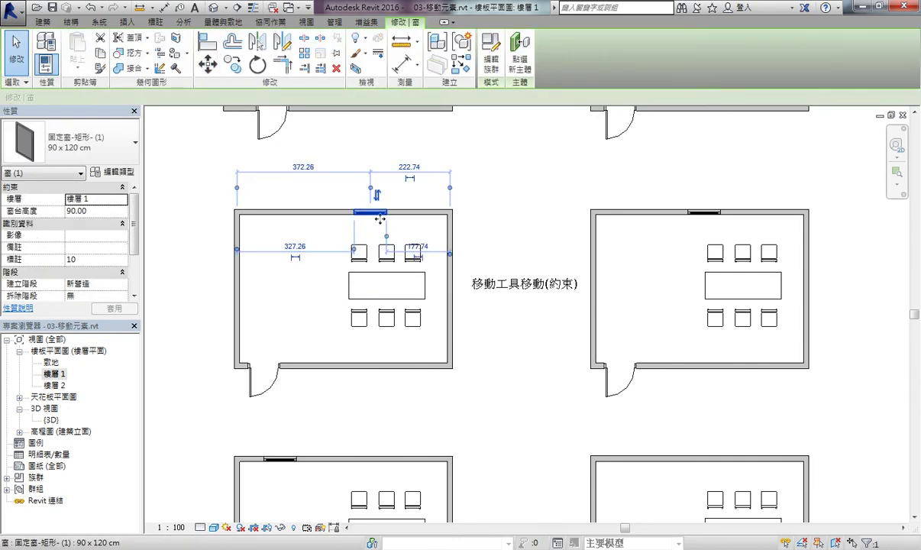
click(213, 71)
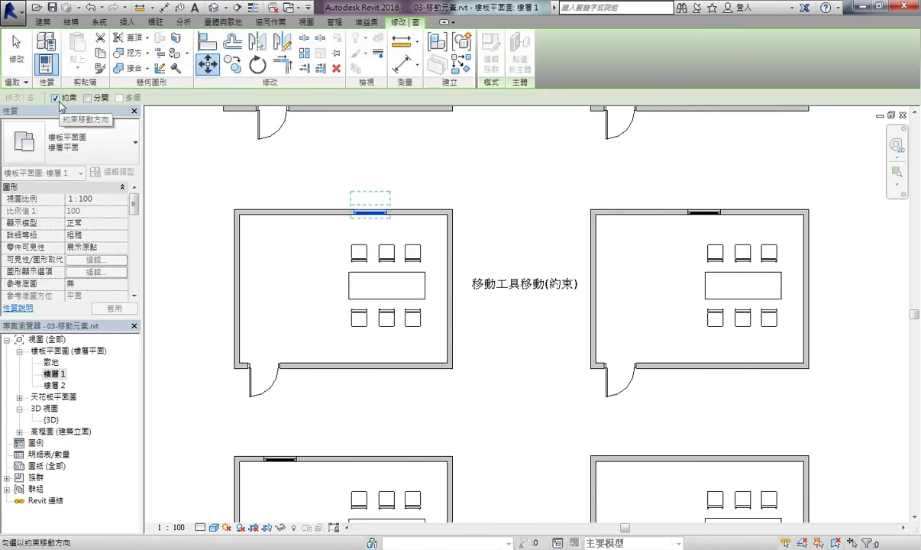
click(355, 212)
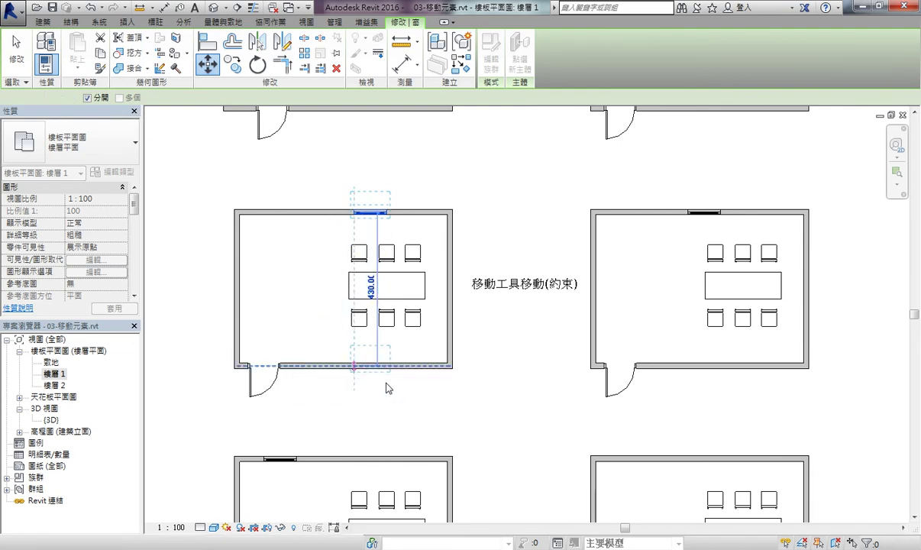
click(381, 385)
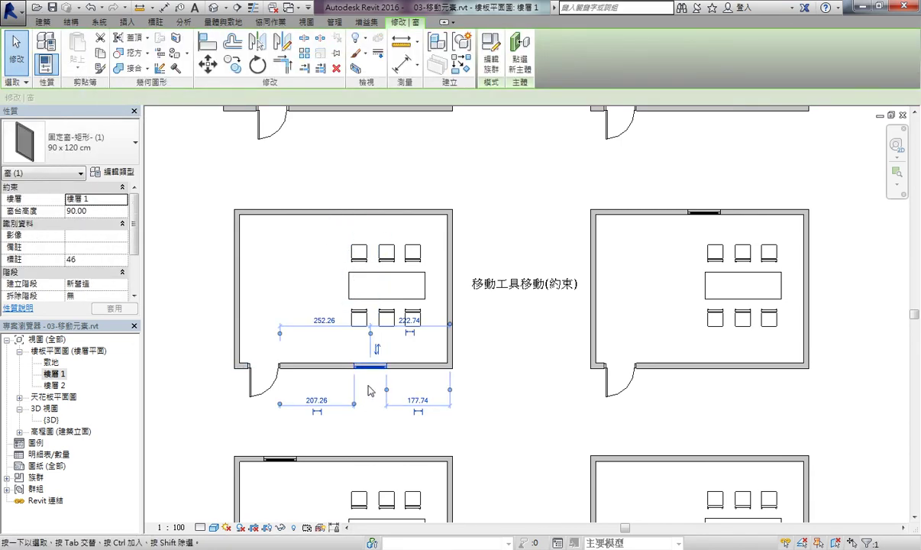
scroll(449, 404, down, 2)
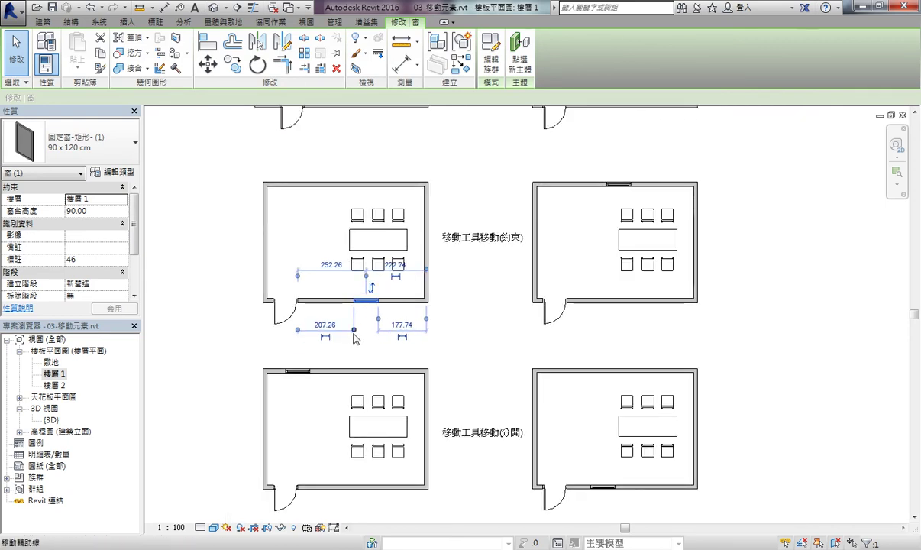
scroll(371, 313, up, 1)
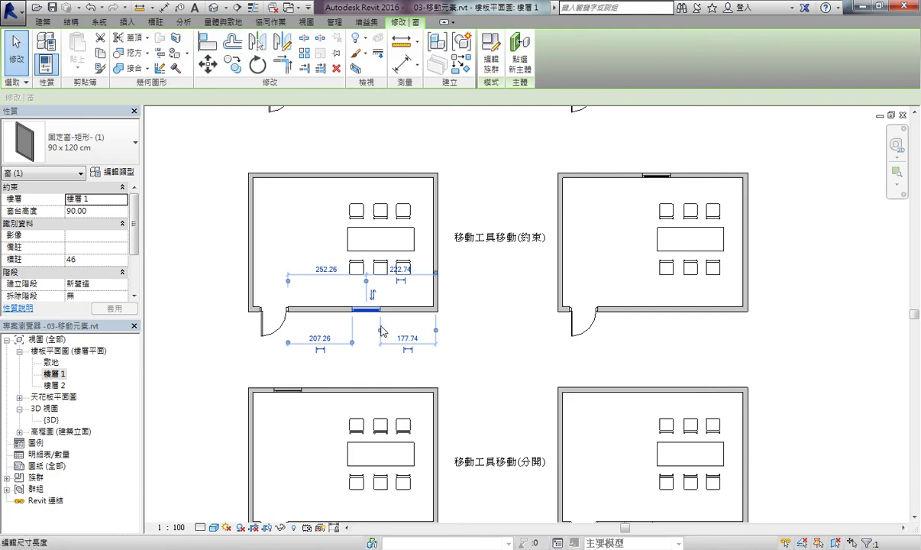
key(Escape)
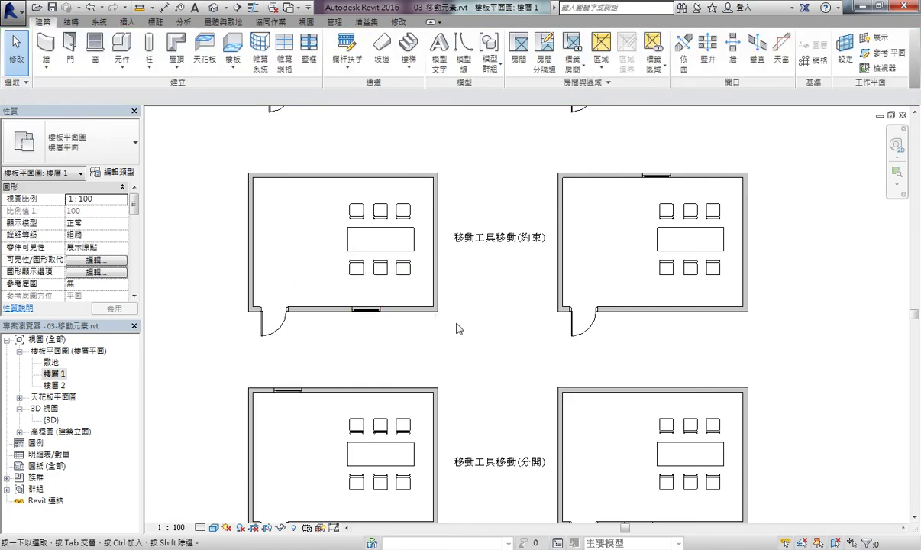
scroll(458, 329, down, 3)
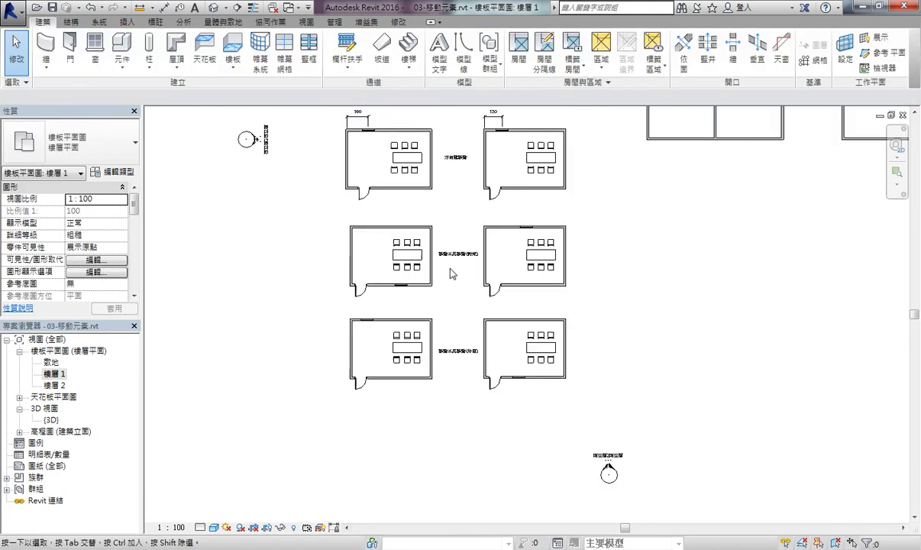
scroll(654, 234, down, 2)
scroll(654, 234, up, 2)
scroll(502, 253, up, 2)
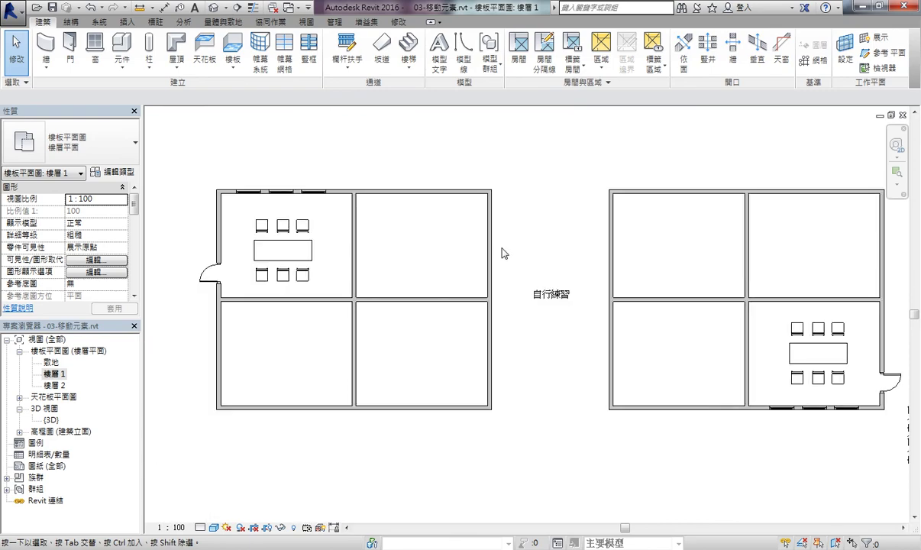
scroll(502, 253, down, 3)
scroll(380, 346, up, 1)
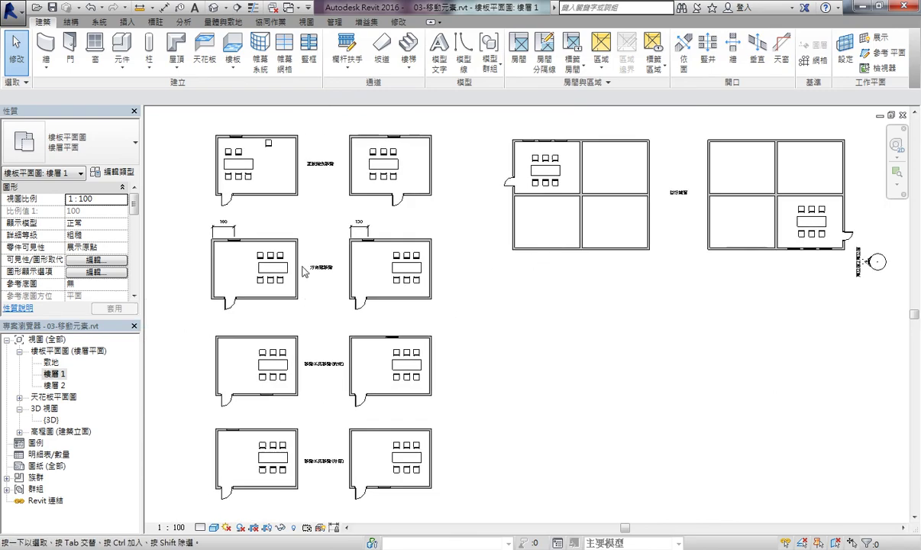
scroll(333, 323, up, 1)
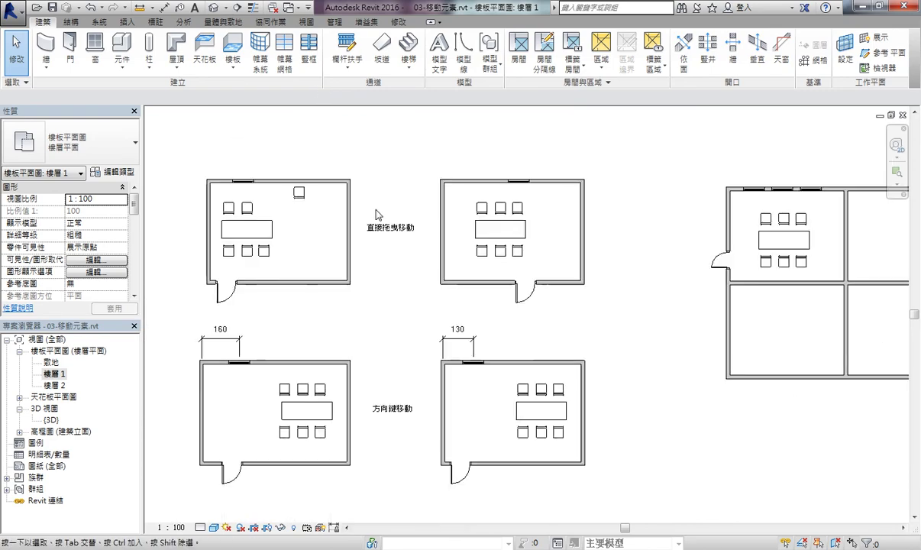
scroll(342, 238, up, 2)
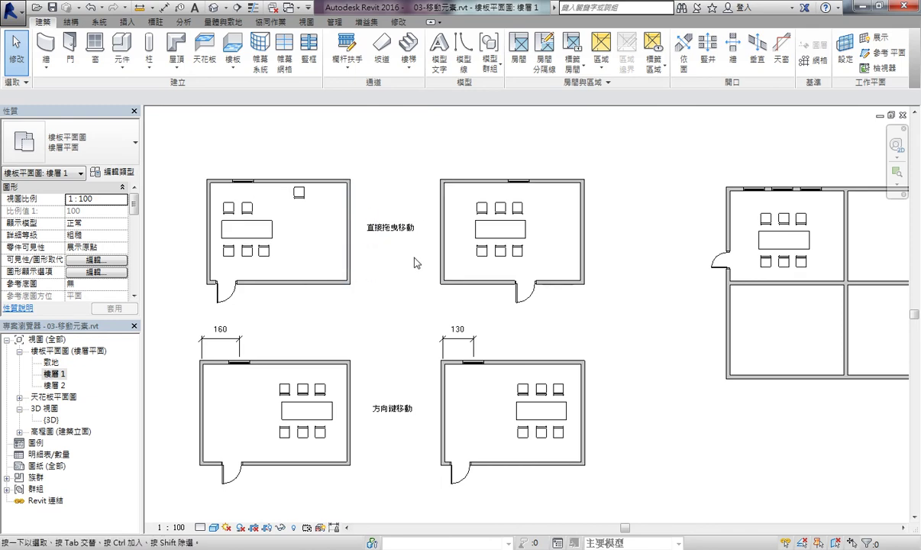
double_click(51, 420)
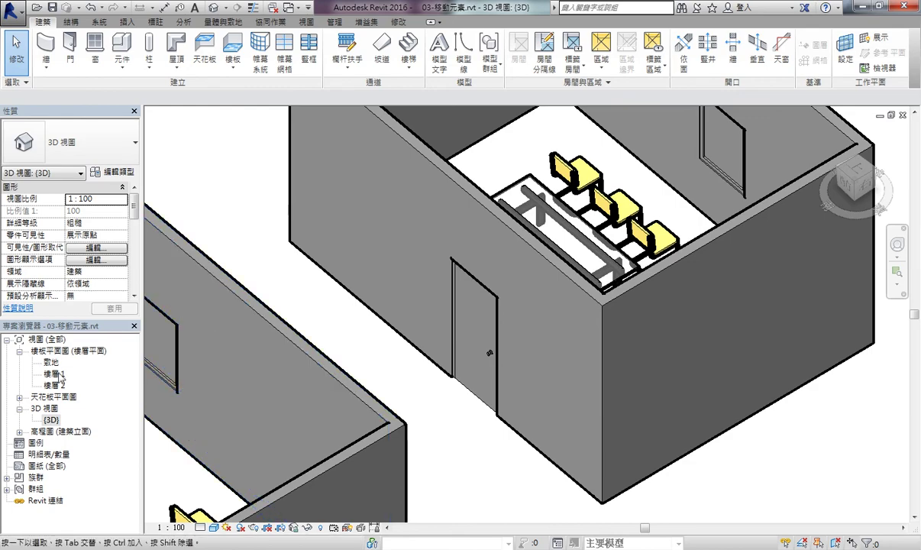
double_click(55, 373)
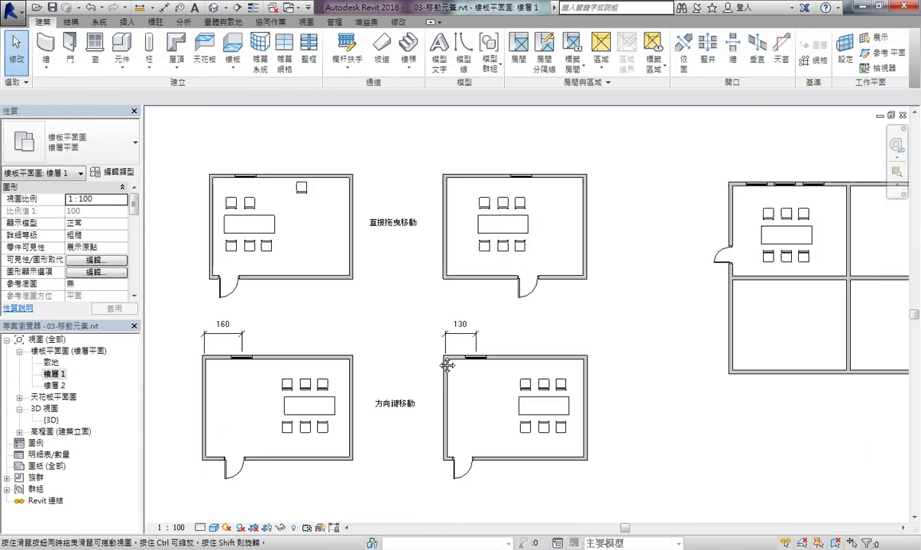
middle_drag(431, 233, 422, 280)
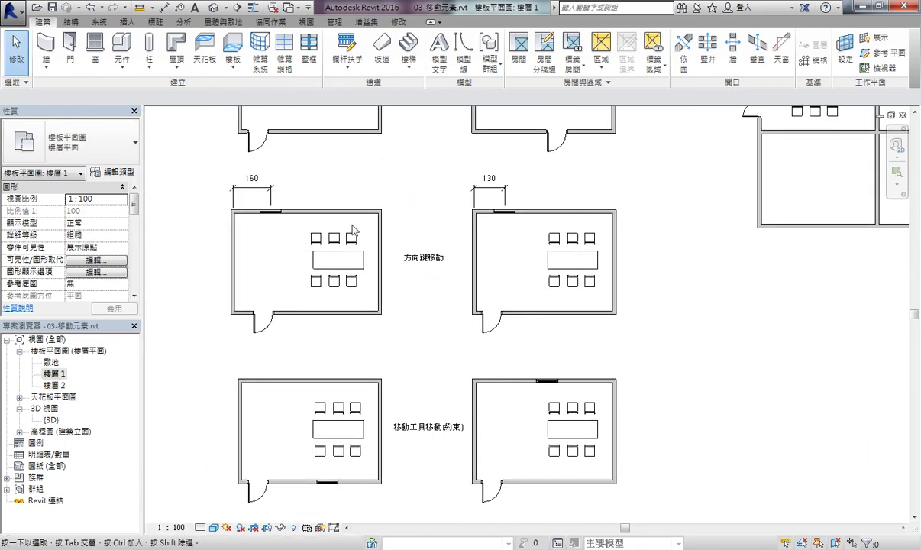
scroll(305, 206, up, 3)
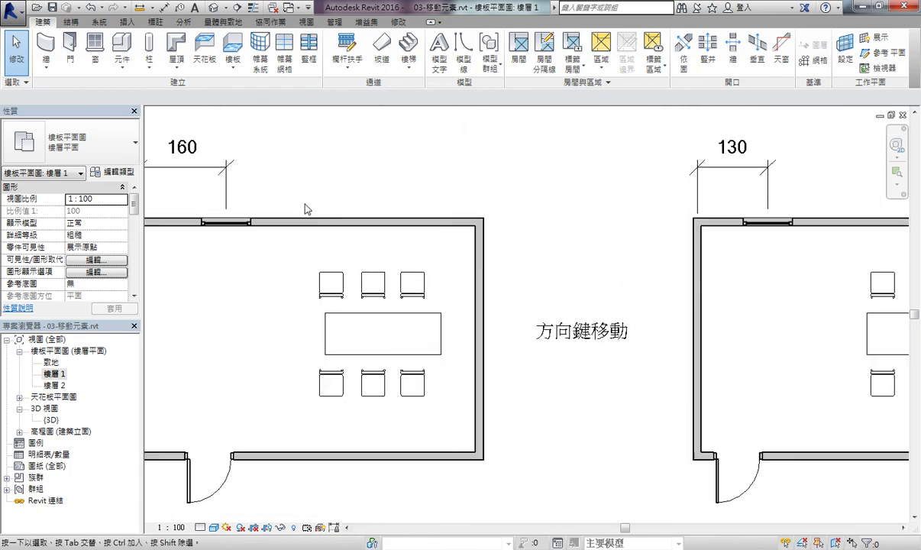
scroll(305, 207, down, 1)
scroll(305, 207, down, 1)
scroll(305, 207, down, 1)
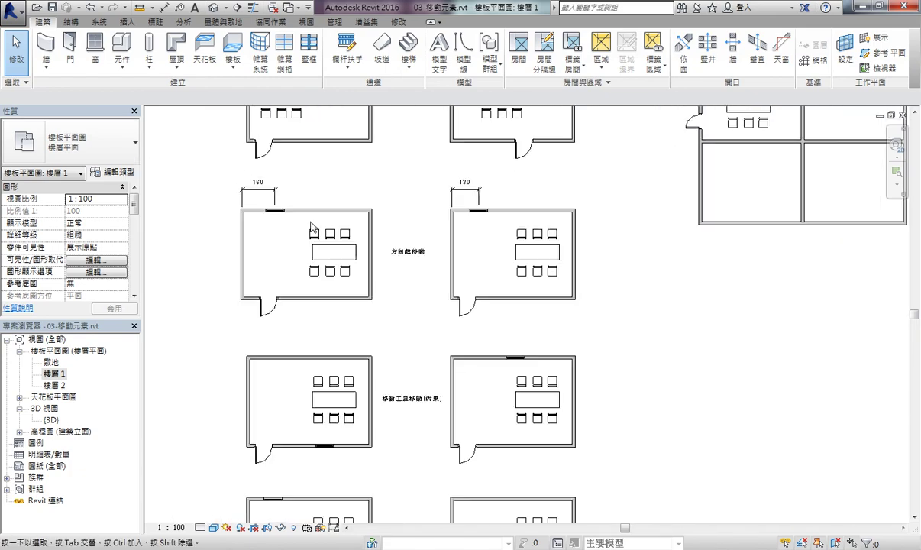
mouse_move(348, 431)
middle_down()
mouse_move(368, 226)
mouse_move(402, 291)
middle_up()
- Select the right room's top window instead of the left table and chairs, and start Move with MV
scroll(396, 221, up, 2)
drag(281, 200, 367, 293)
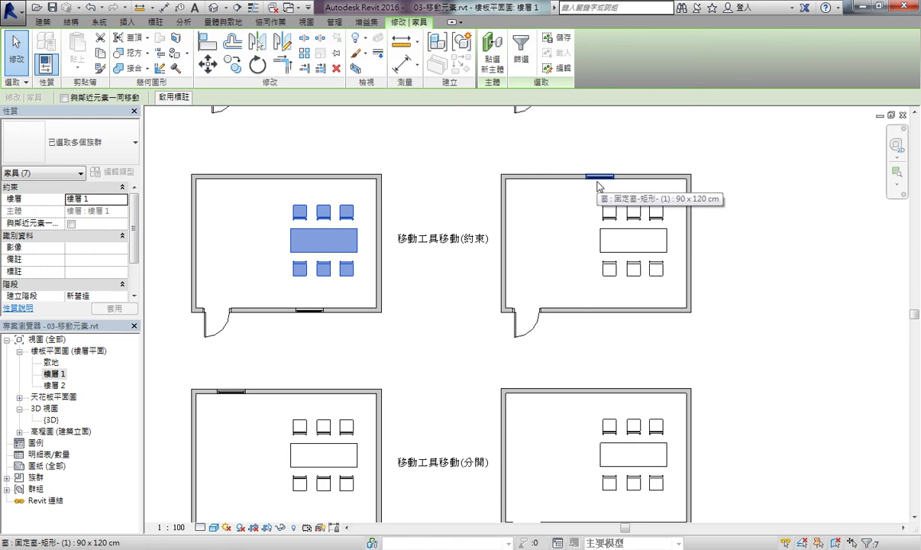
click(598, 183)
key(m)
key(v)
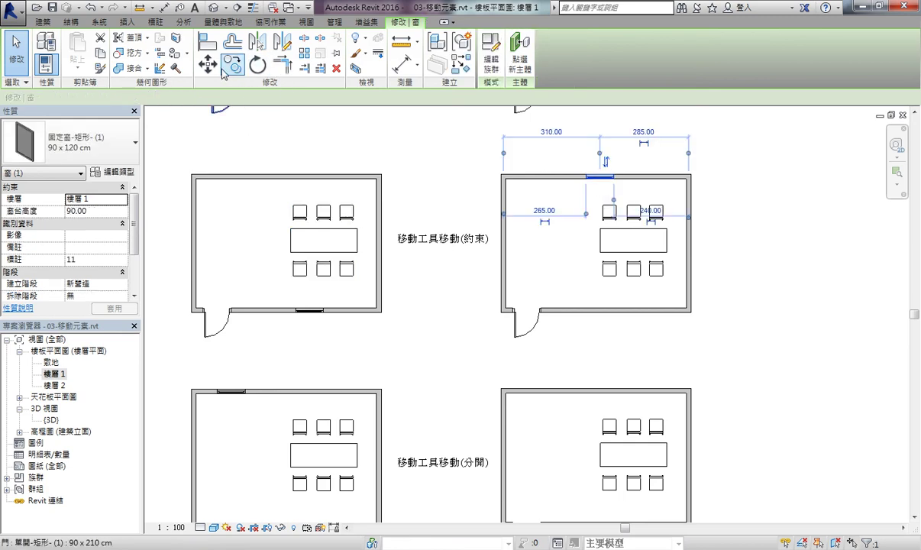